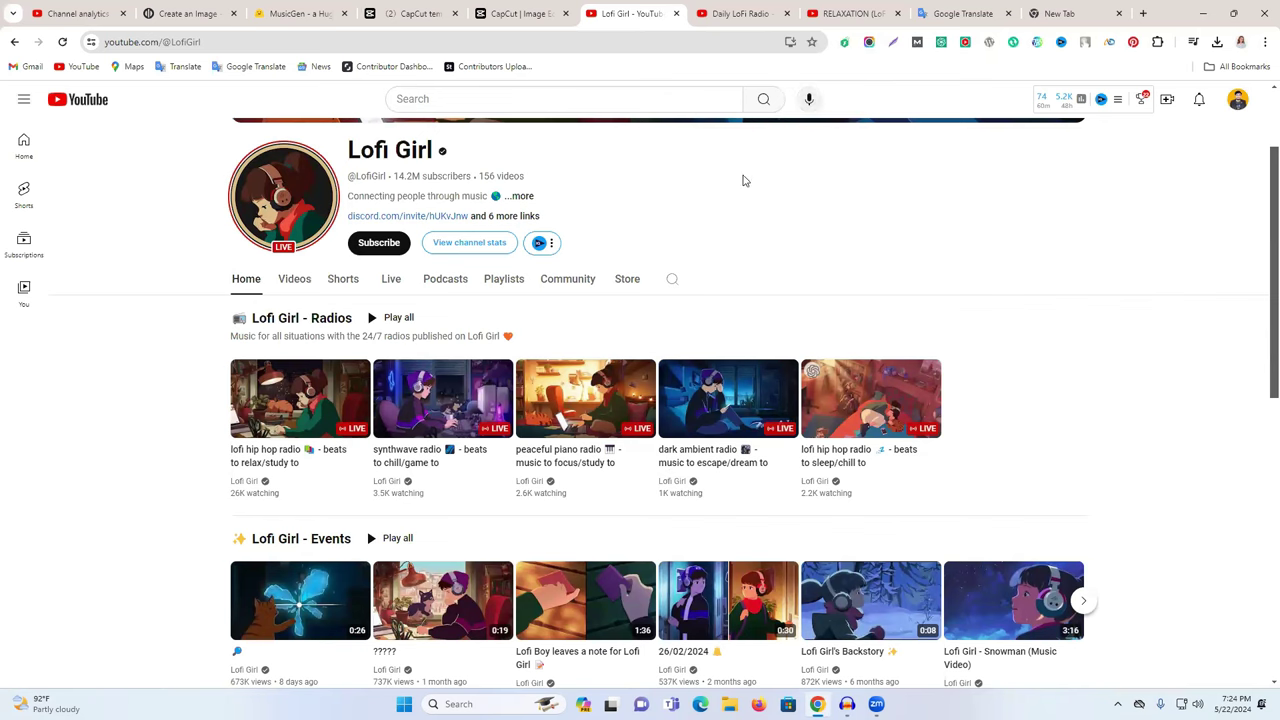
Examine the monetization status on the RELAXATION (LoFi & CHILL) YouTube channel page.
click(830, 12)
click(873, 295)
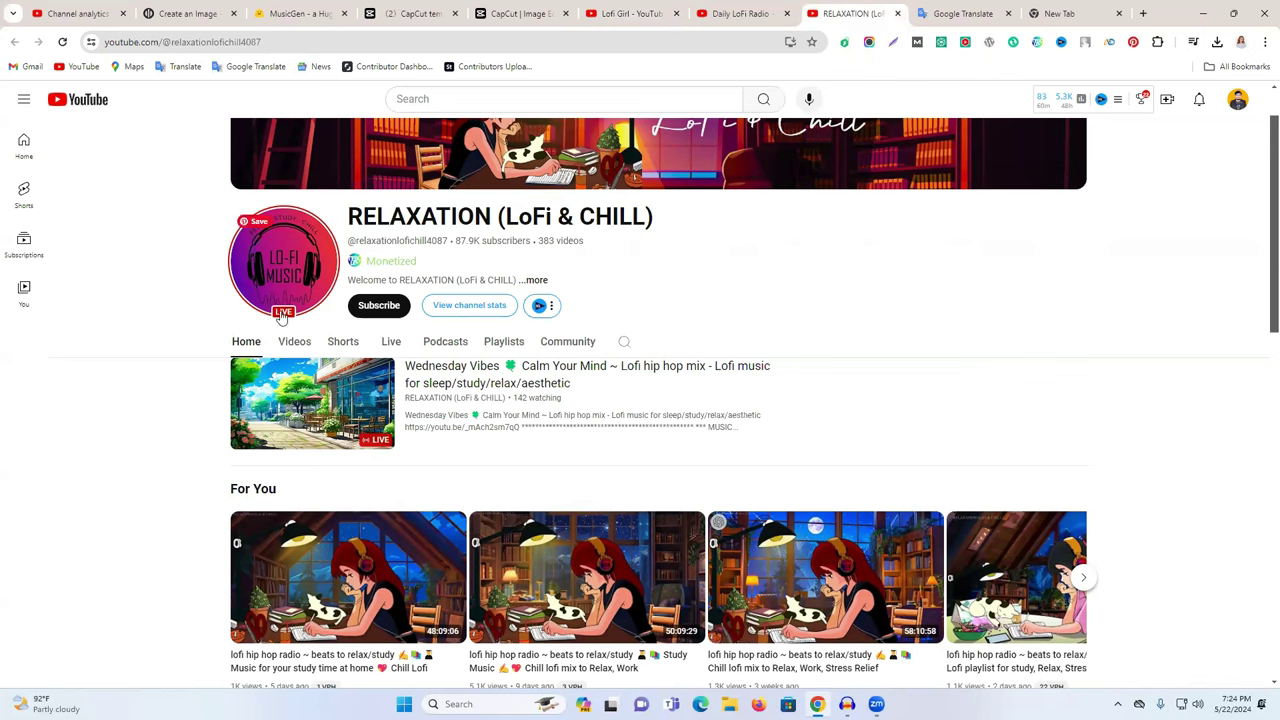
drag(424, 262, 357, 262)
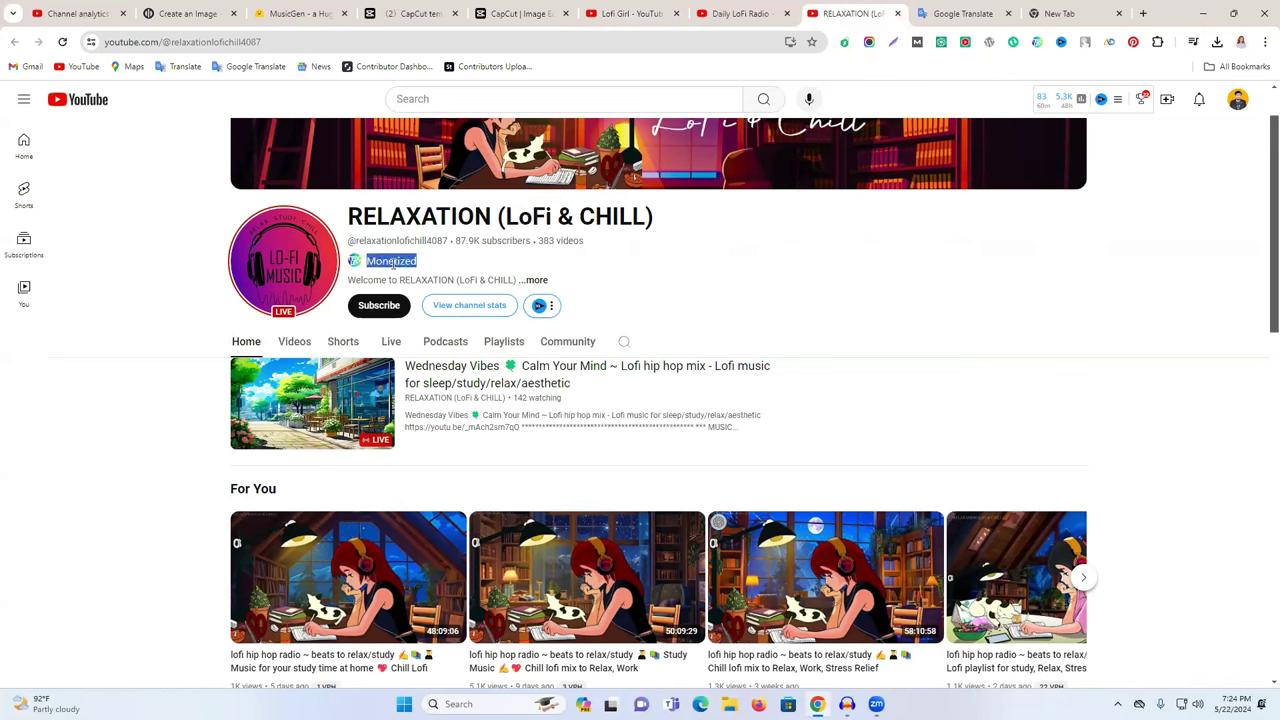
Check the Daily LoFi Radio channel's monetization status and open its "Positive Lofi Radio" night work space video with the sound muted.
click(740, 13)
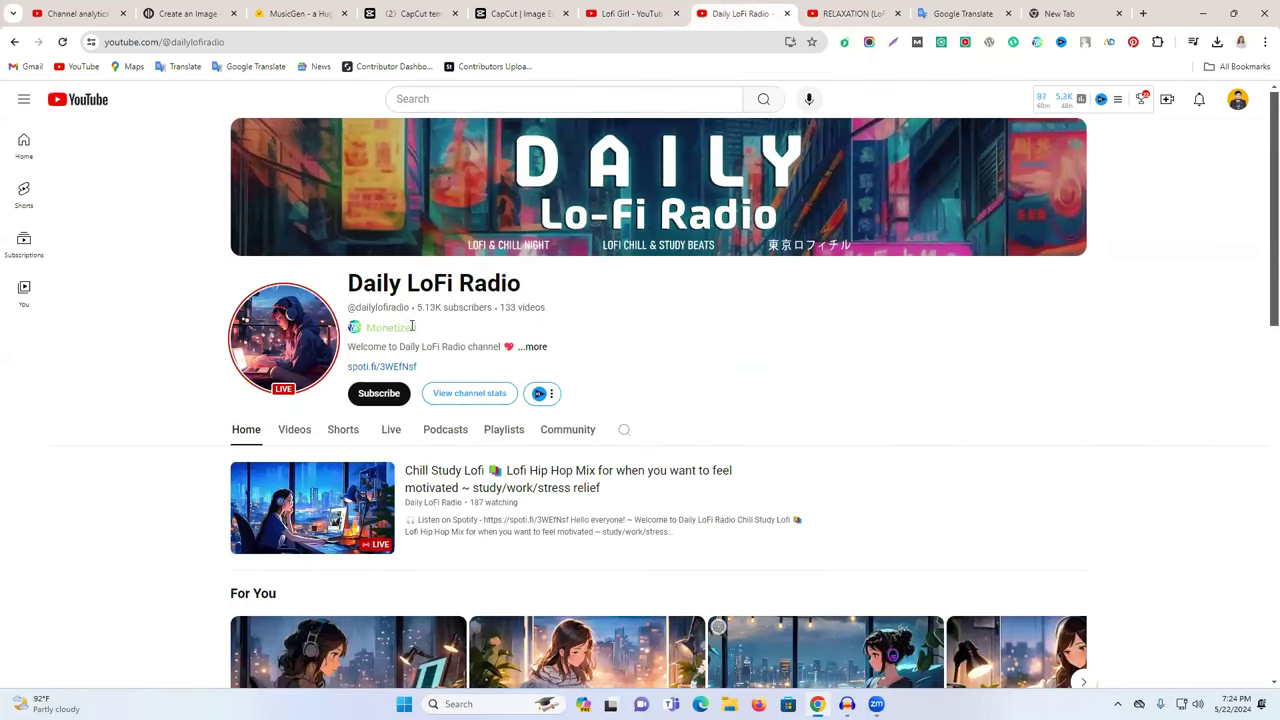
drag(411, 326, 369, 334)
click(805, 327)
scroll(675, 387, down, 2)
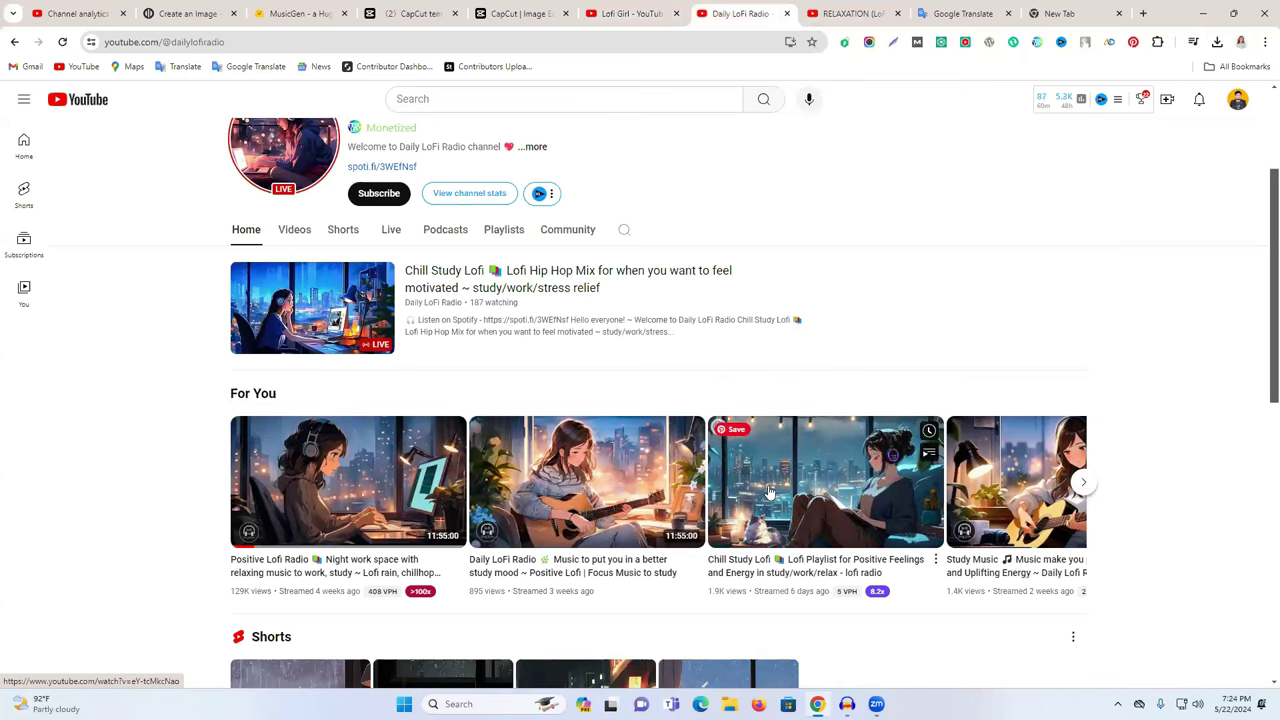
click(349, 498)
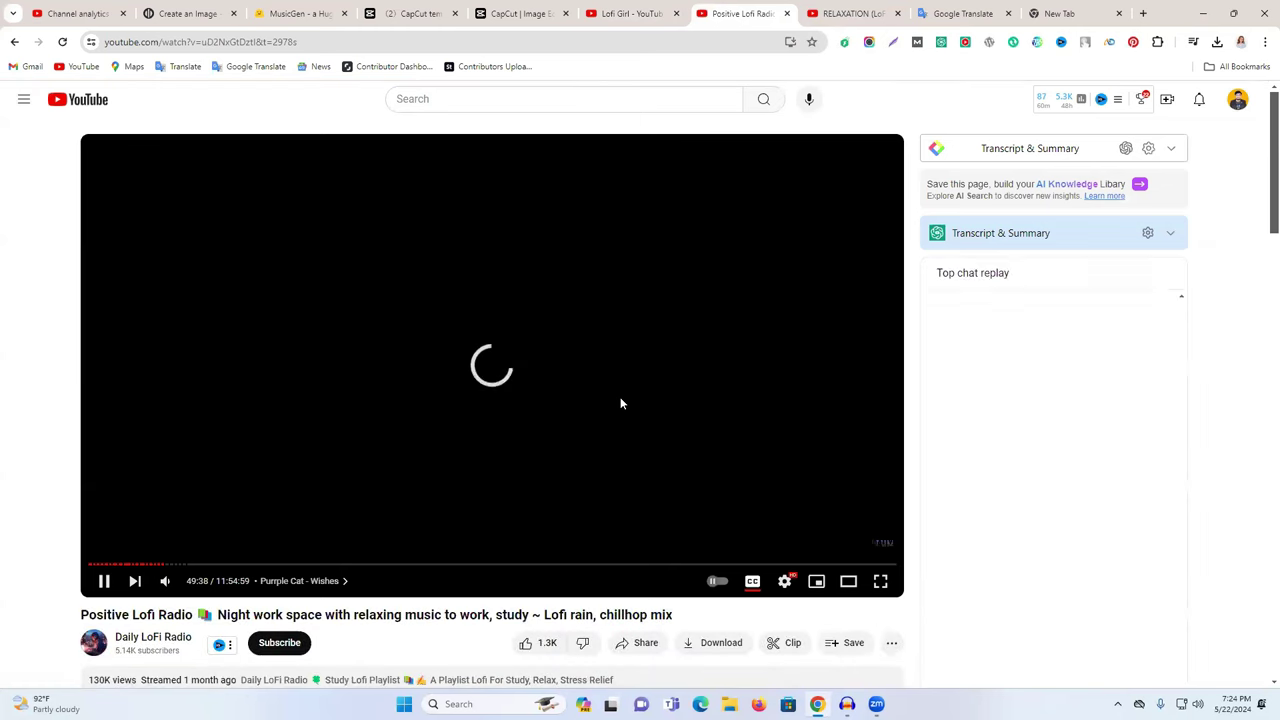
click(165, 580)
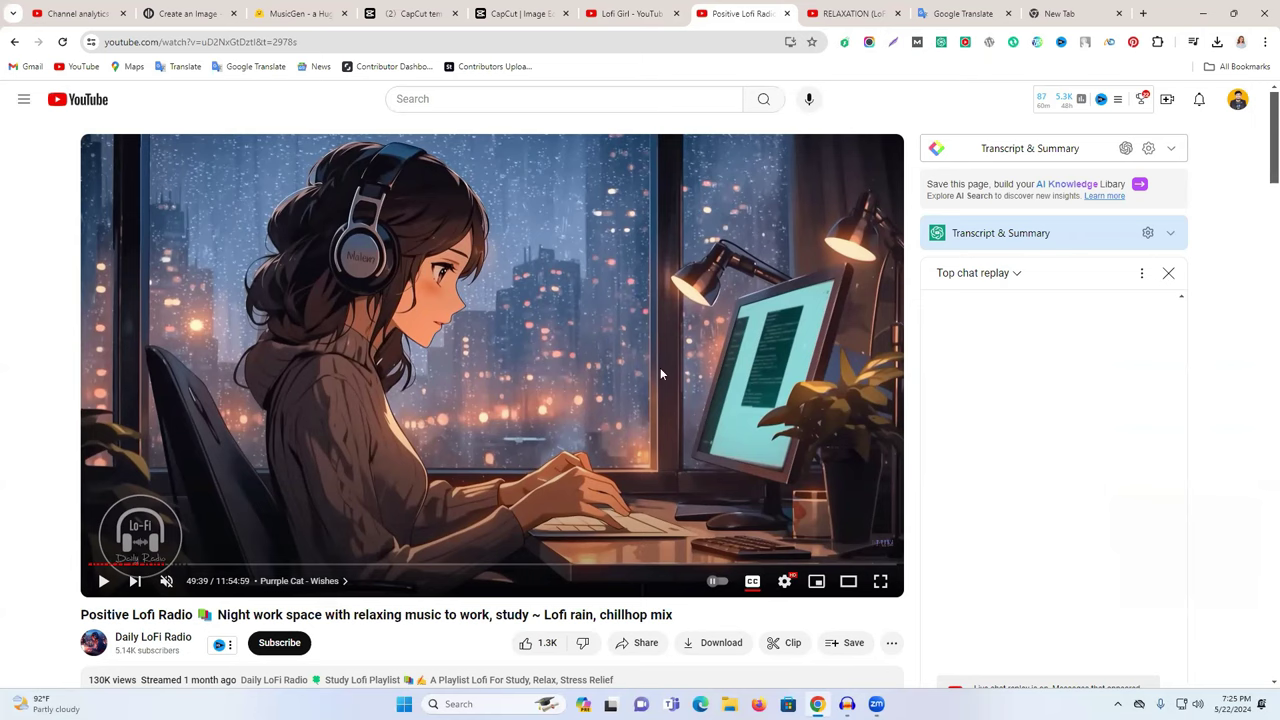
Copy the playground.com address from the image creation page and open it in Firefox.
click(187, 10)
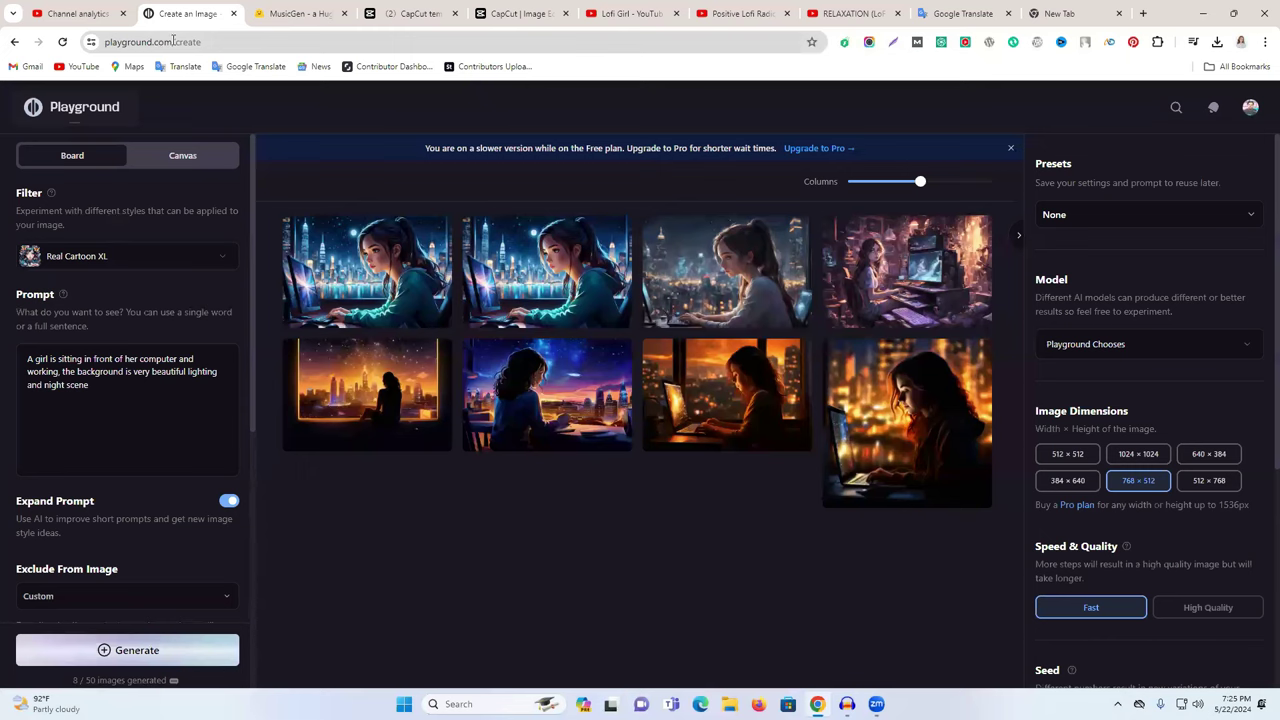
drag(173, 41, 102, 42)
key(ctrl+c)
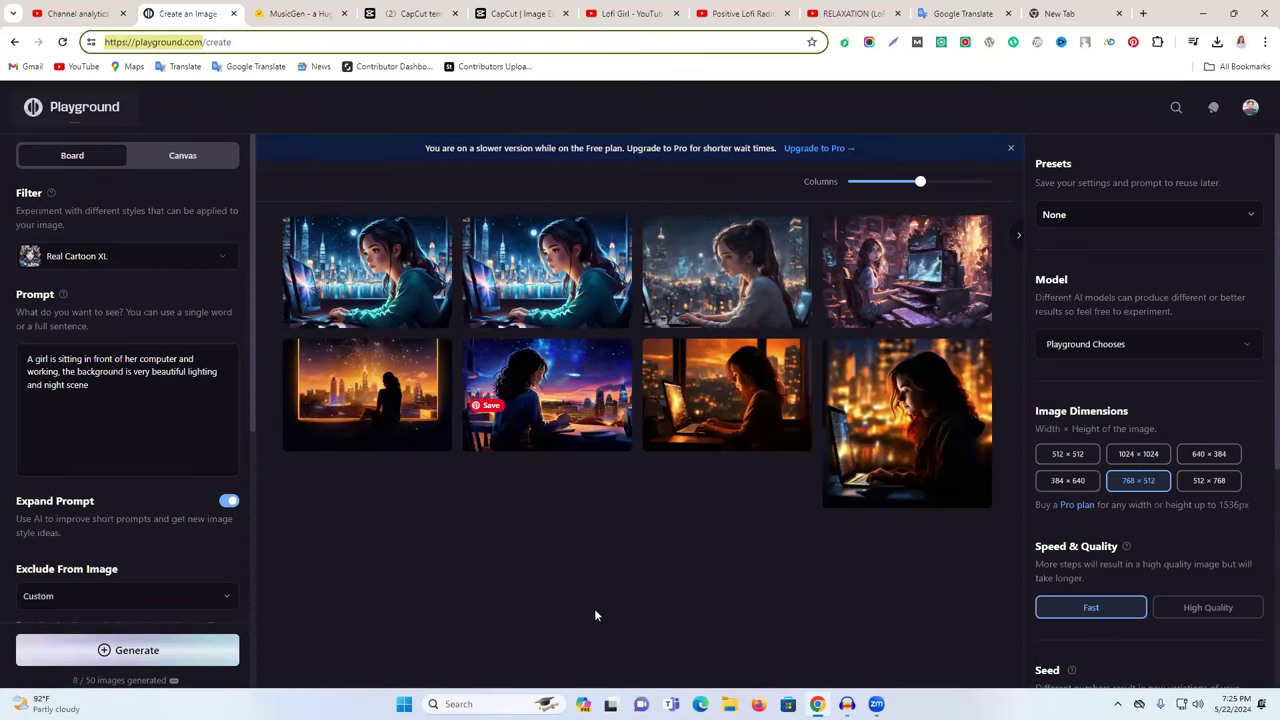
click(758, 704)
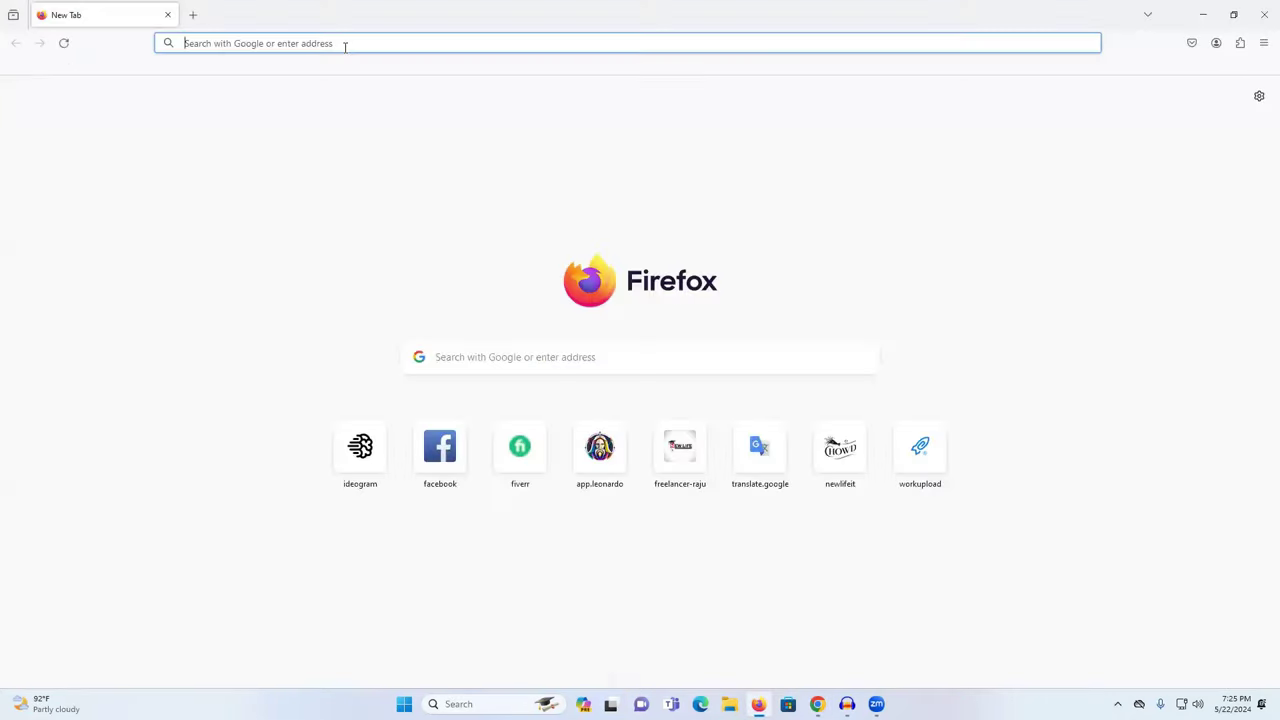
key(ctrl+v)
key(Return)
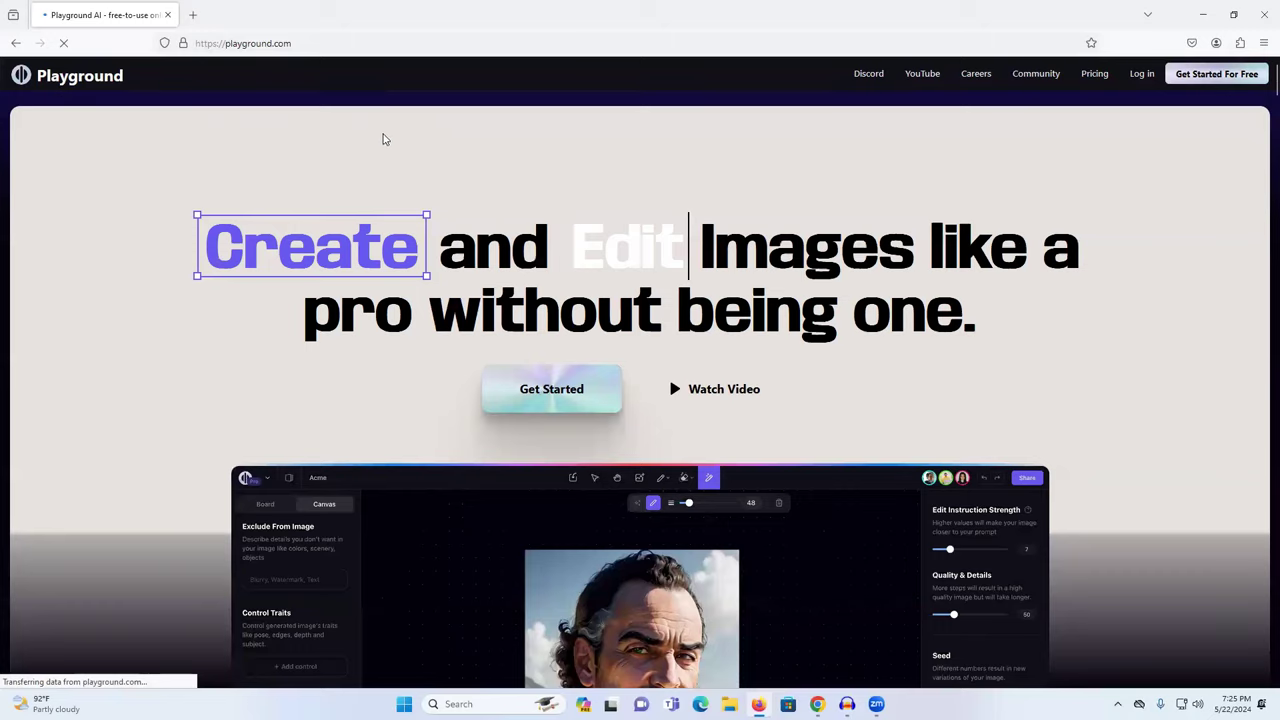
Get started on Playground by signing in with an existing Google account, and close the Firefox window once the image creation page loads.
scroll(382, 139, down, 2)
click(537, 258)
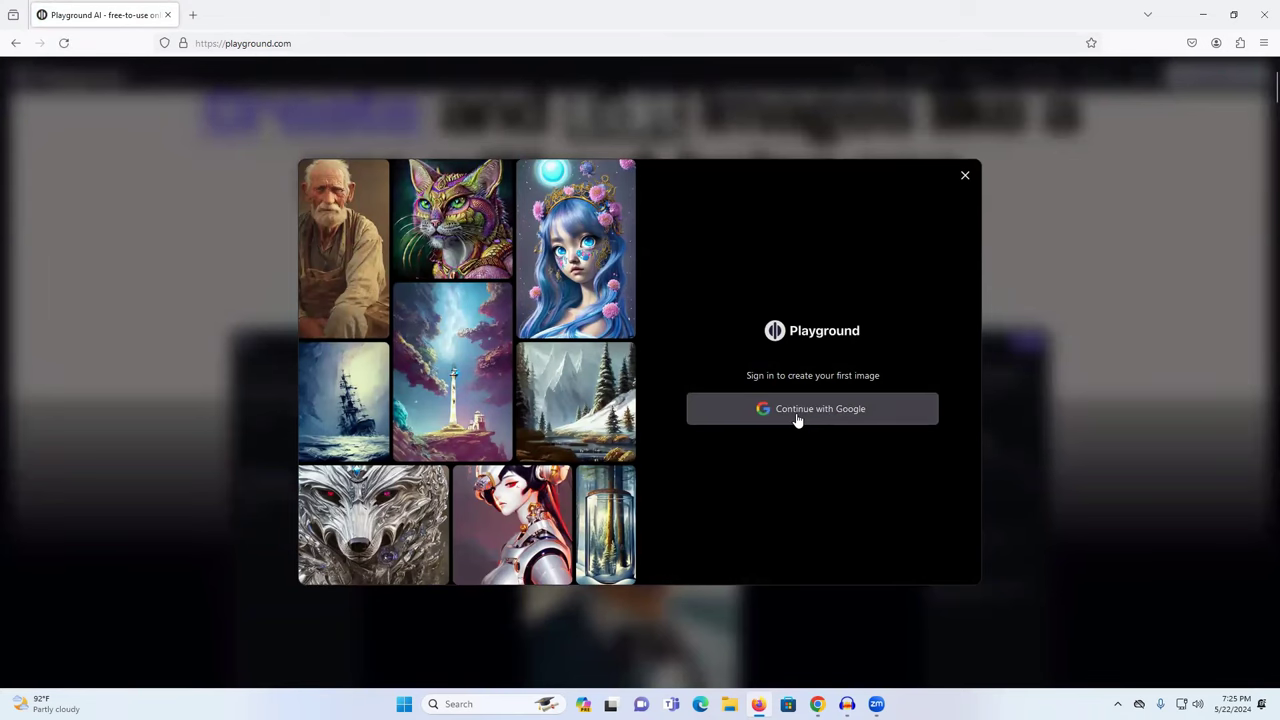
click(797, 410)
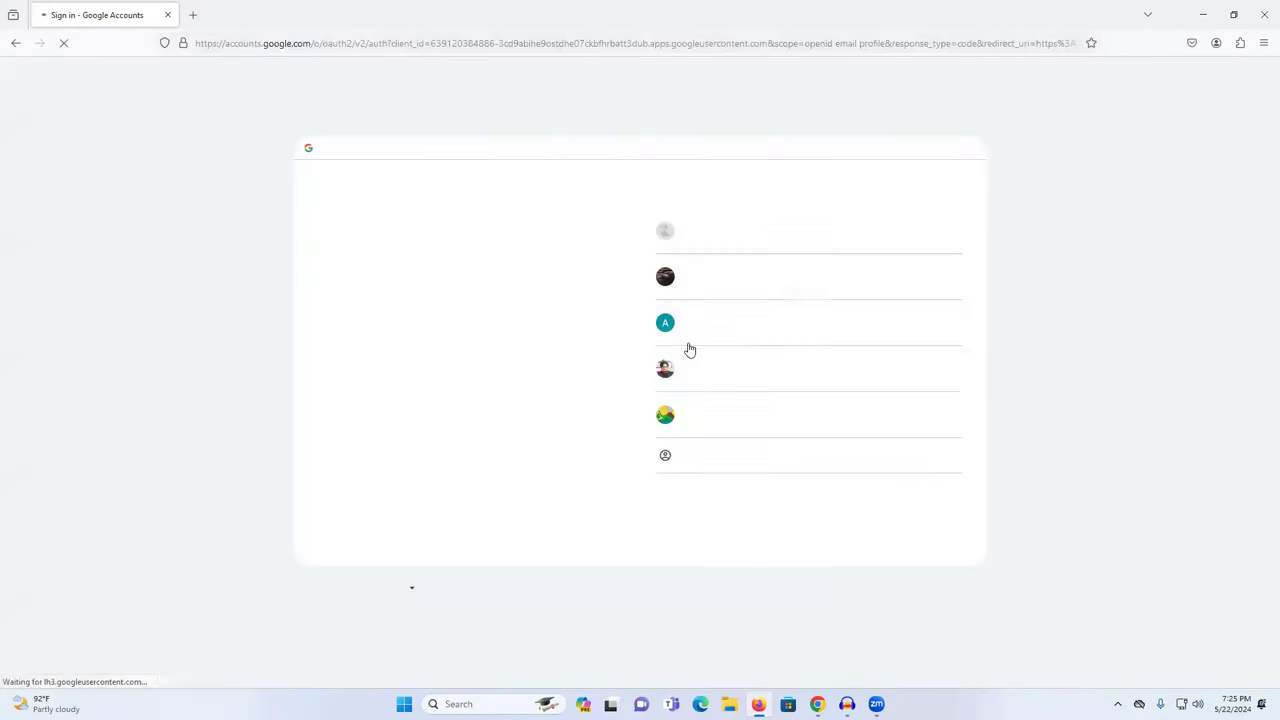
click(792, 386)
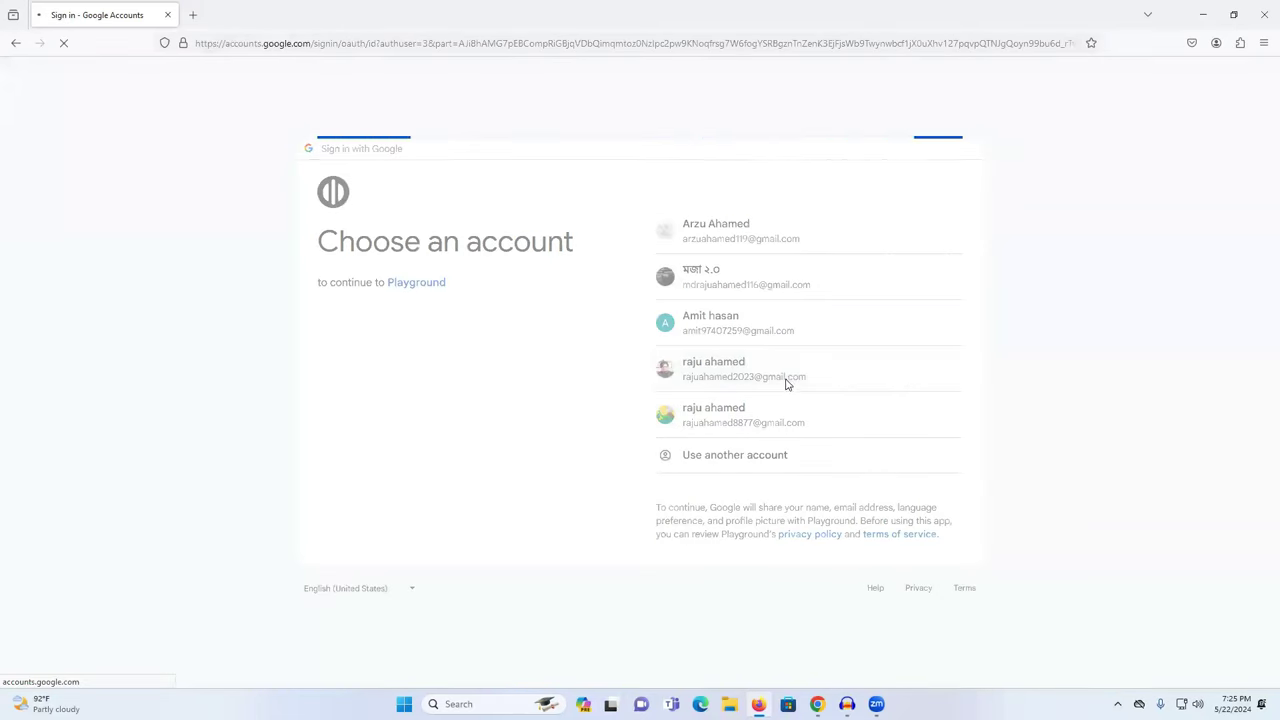
click(765, 450)
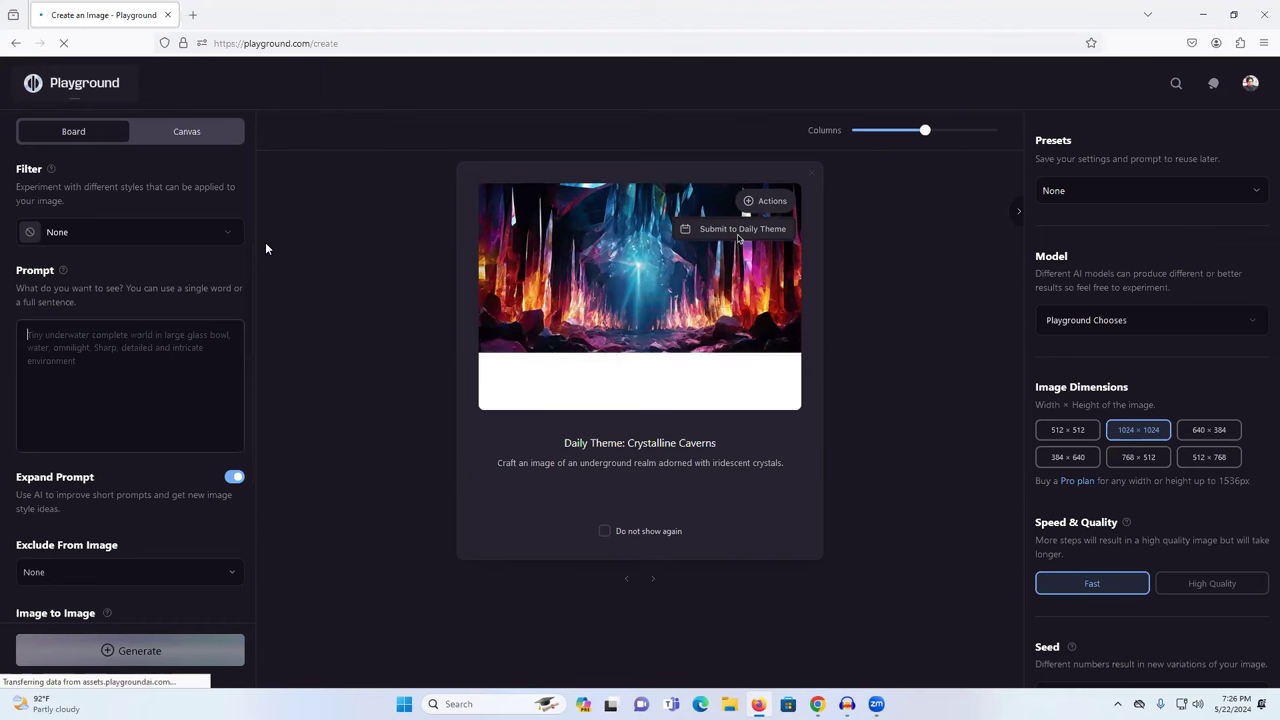
click(1258, 8)
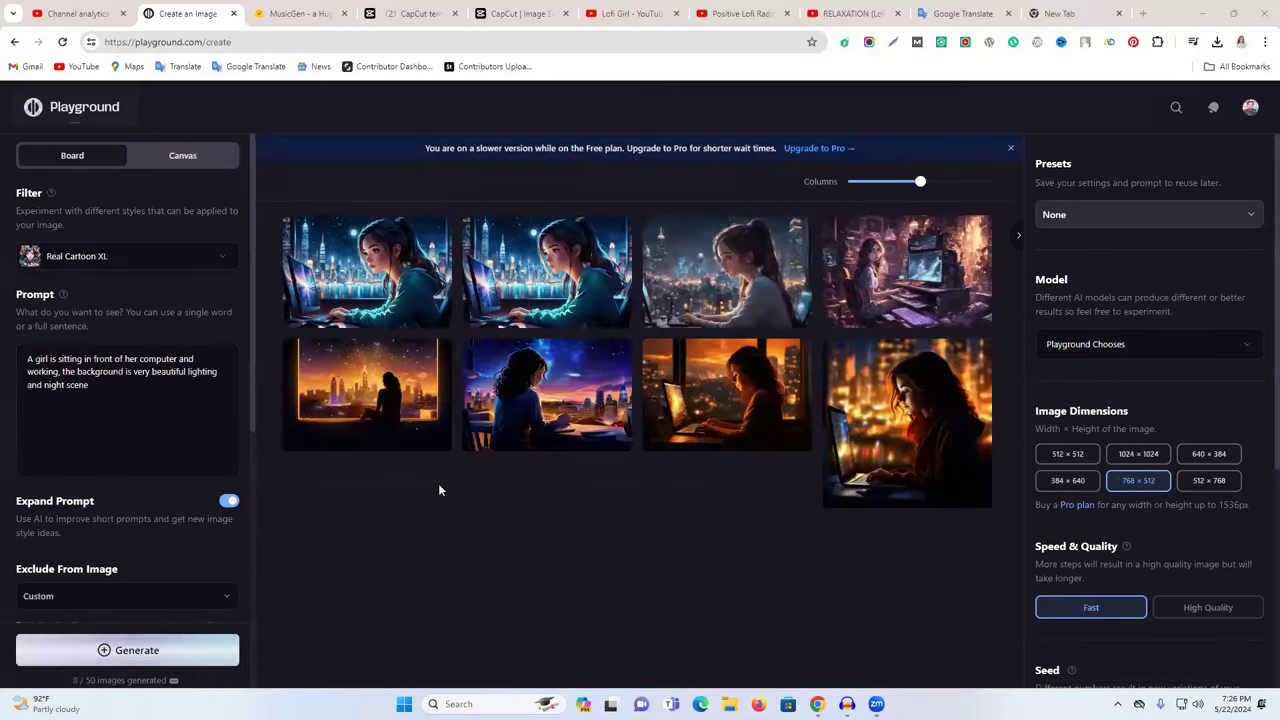
Copy the English translation of the girl-at-her-computer description from Google Translate and use it as the Playground prompt.
click(963, 13)
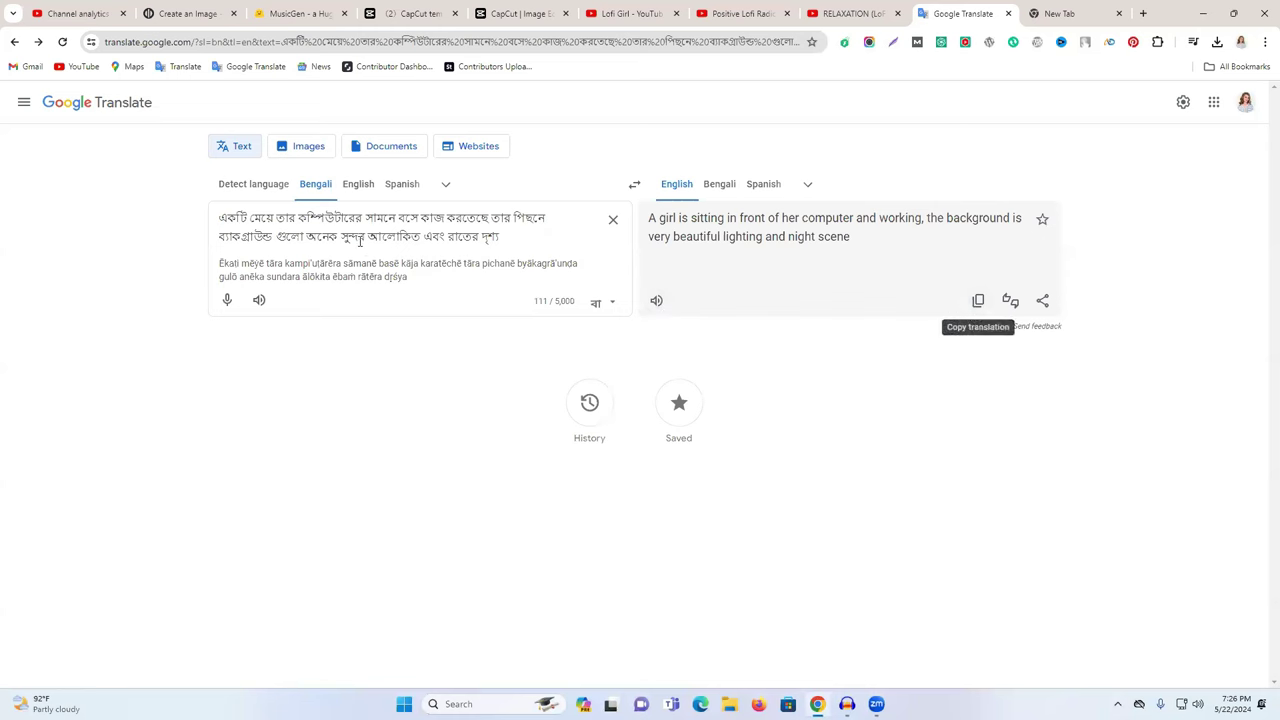
click(977, 300)
click(188, 13)
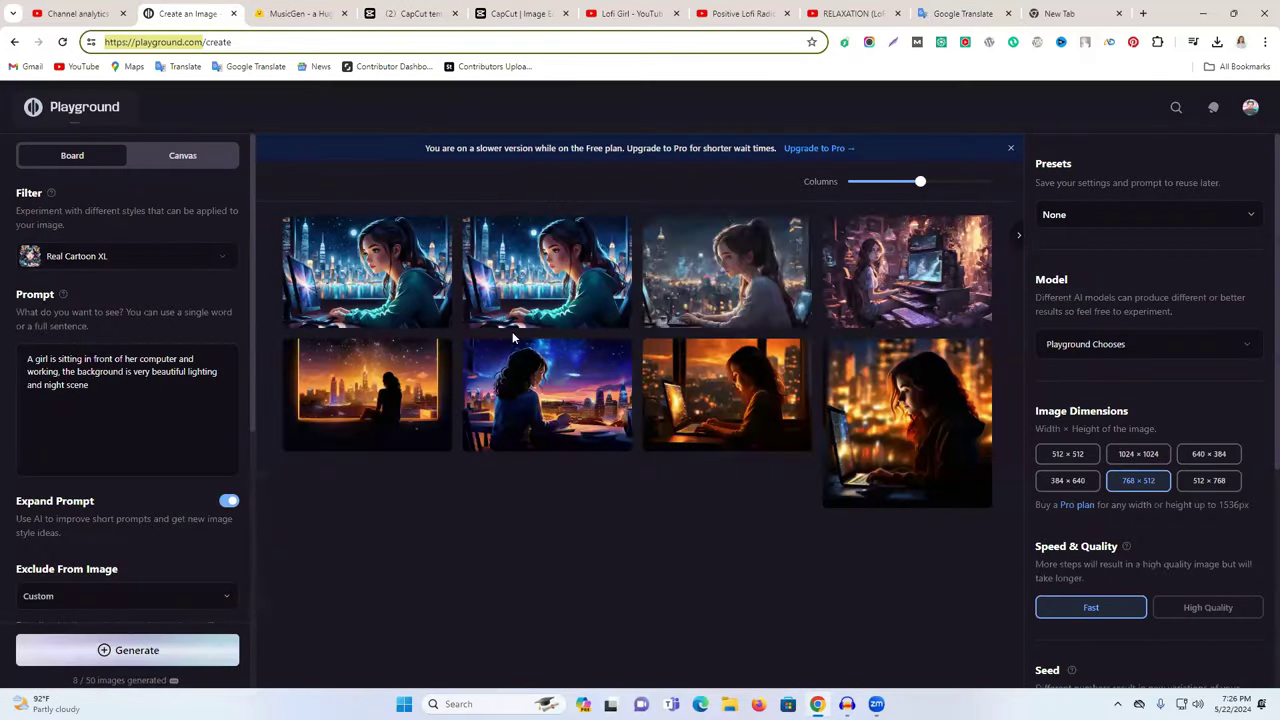
triple_click(100, 374)
key(ctrl+v)
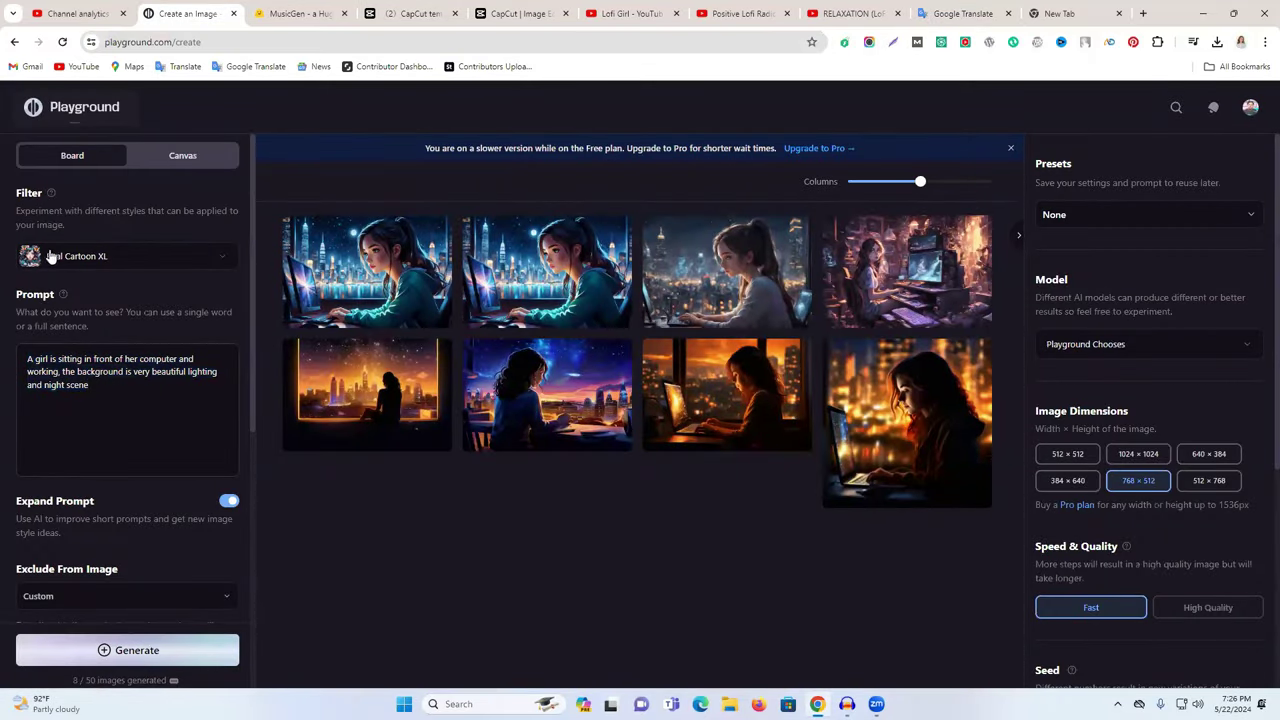
Generate an image from the prompt with the Real Cartoon XL filter and view the new image enlarged.
click(93, 262)
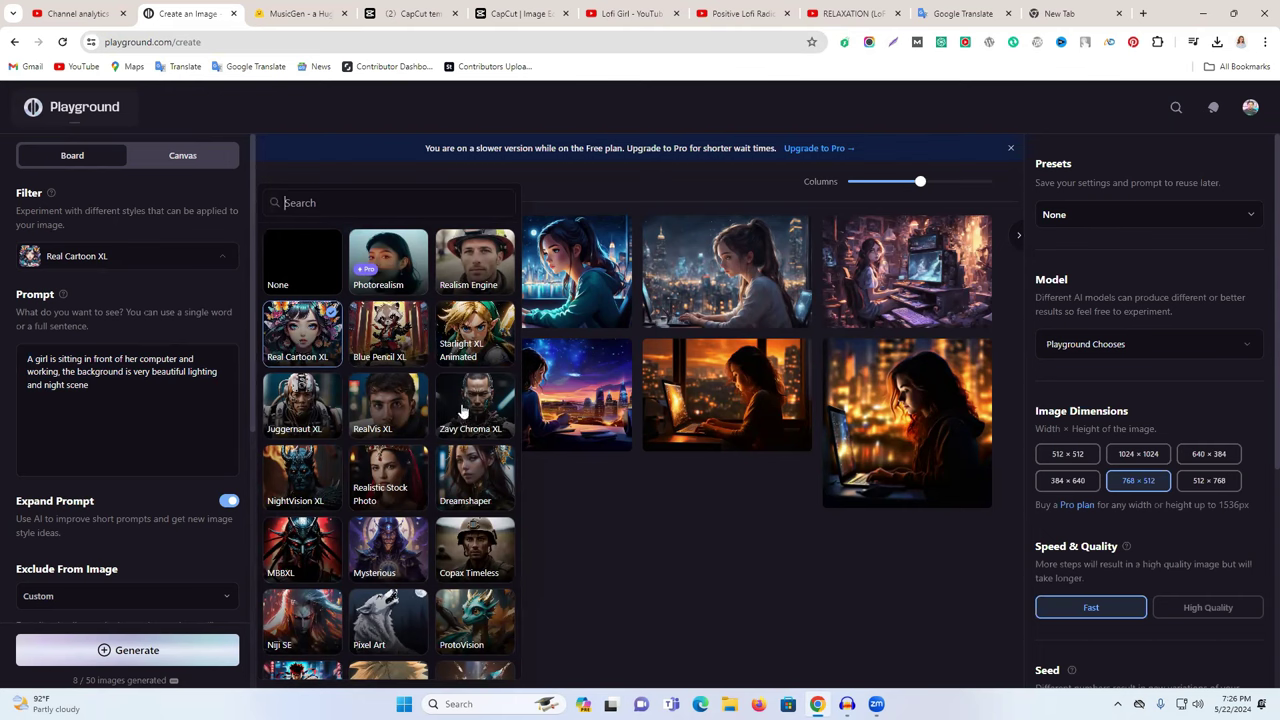
click(690, 520)
click(125, 650)
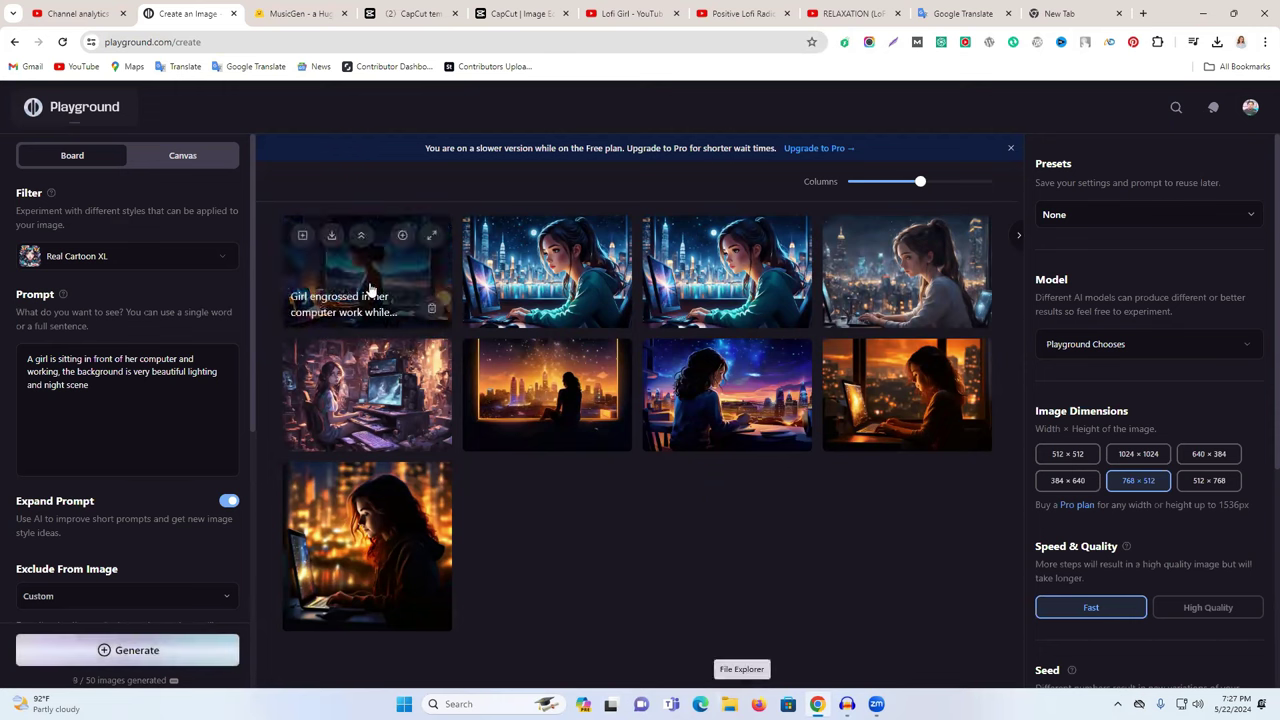
click(370, 289)
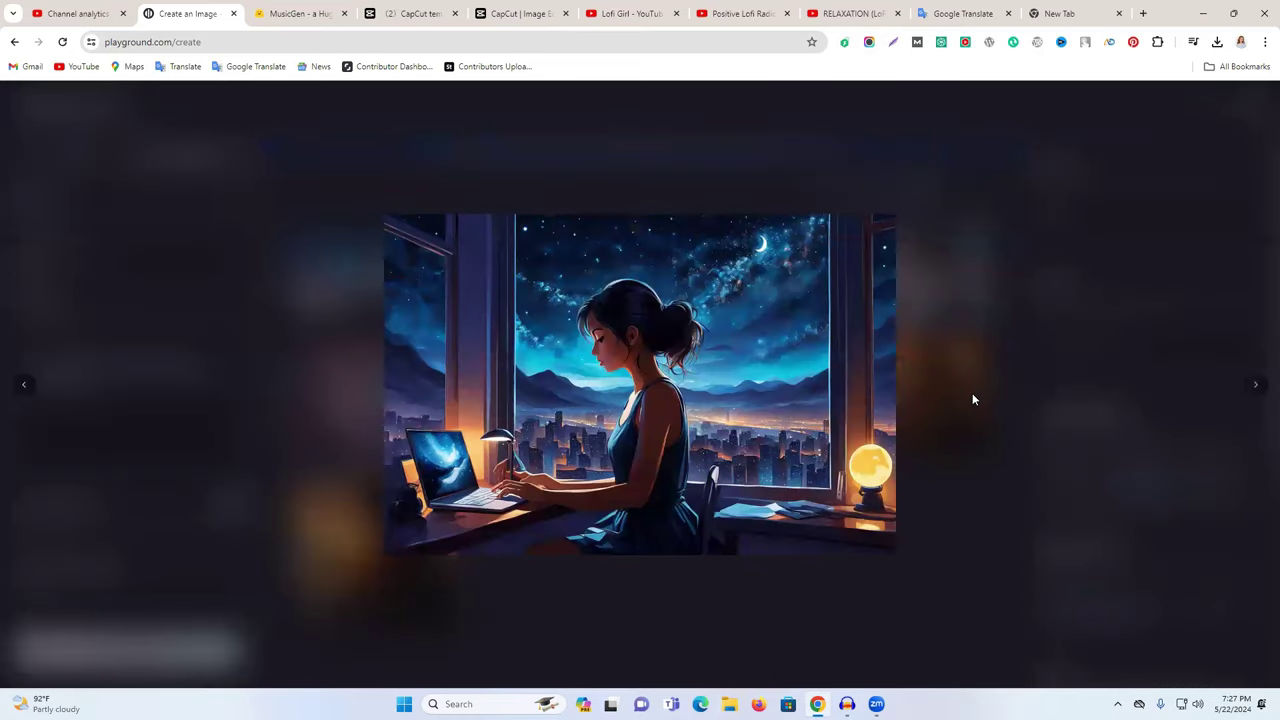
click(973, 391)
Generate a second image from the same prompt and inspect it at full size.
click(122, 648)
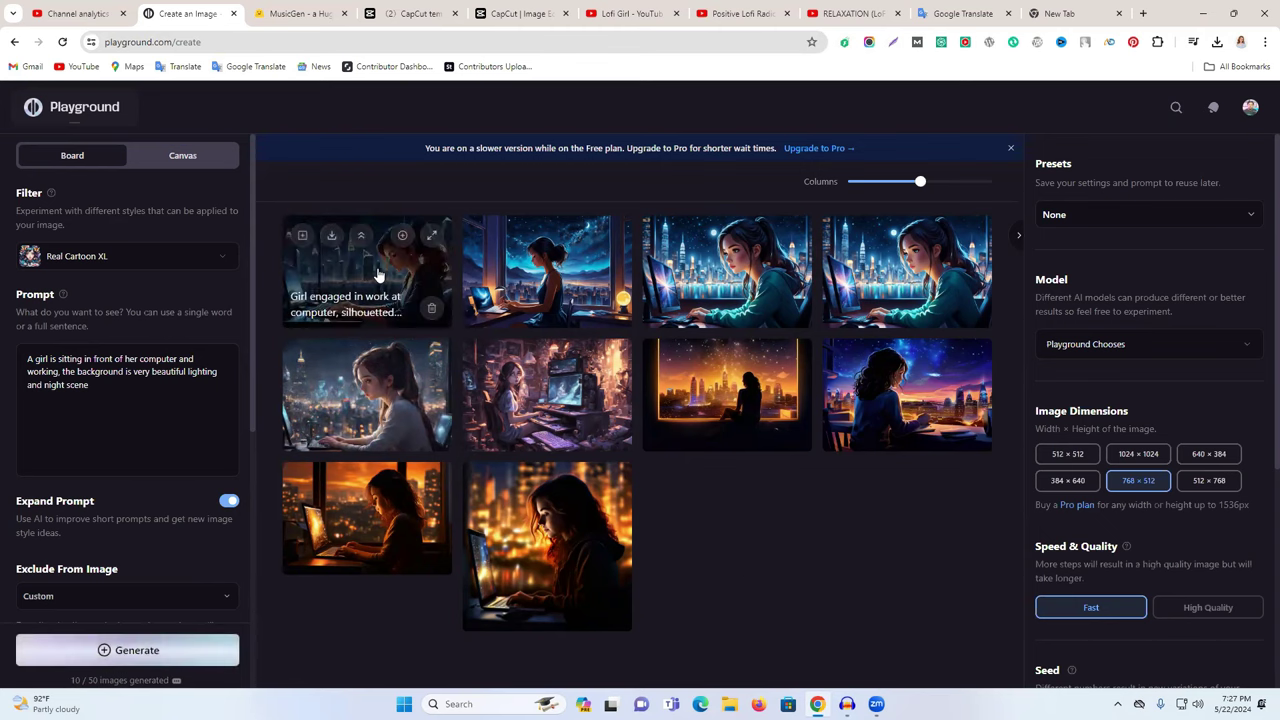
click(378, 275)
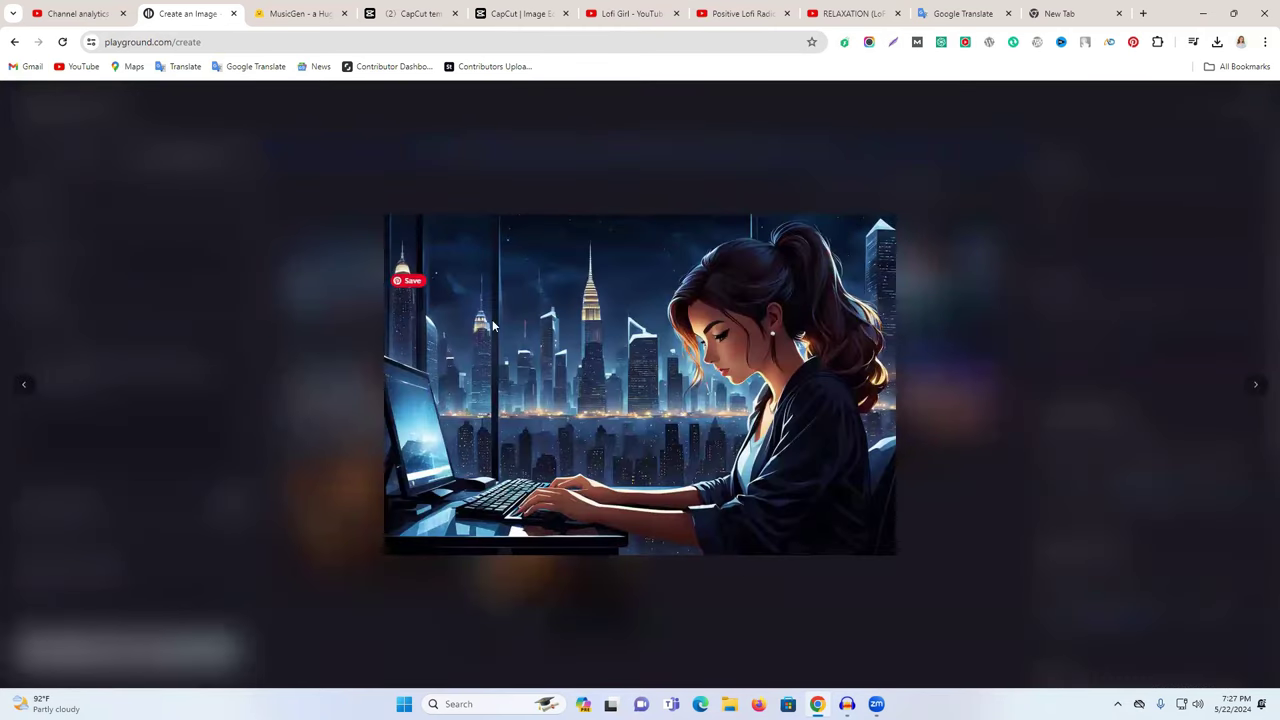
key(Escape)
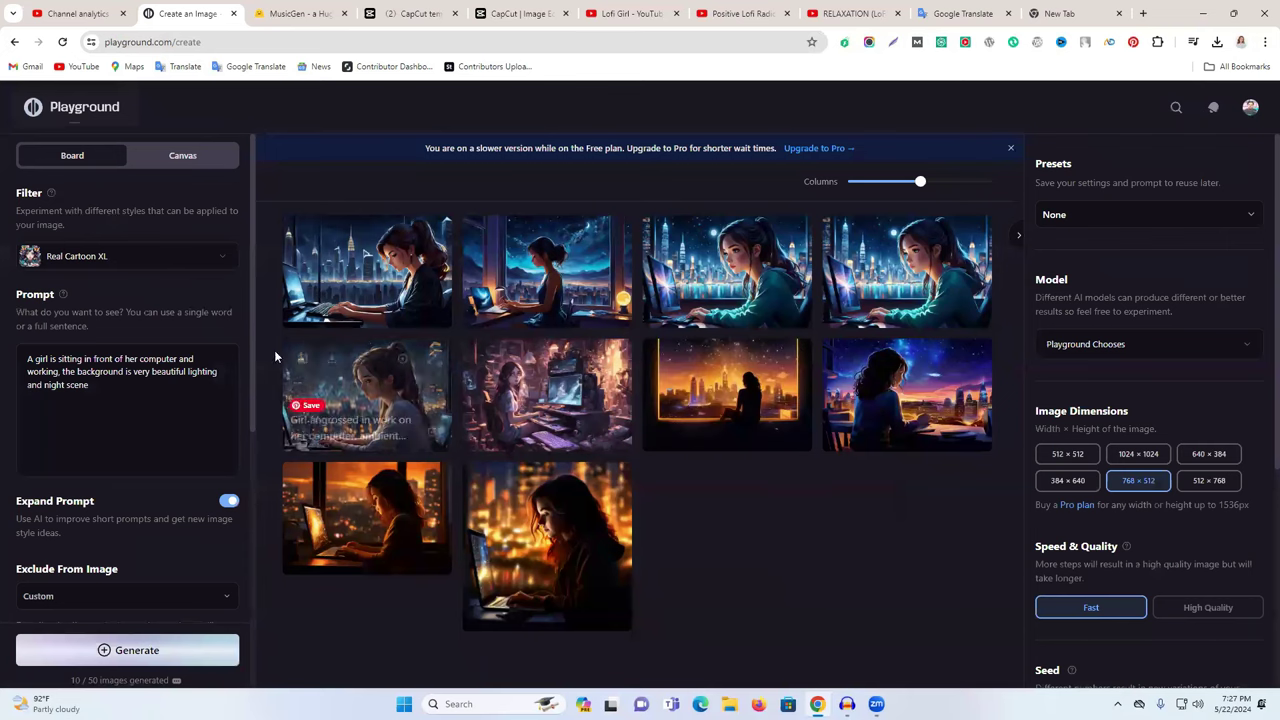
Generate one more image from the prompt and delete the purple cluttered-desk image and the grey city-window girl image.
click(196, 646)
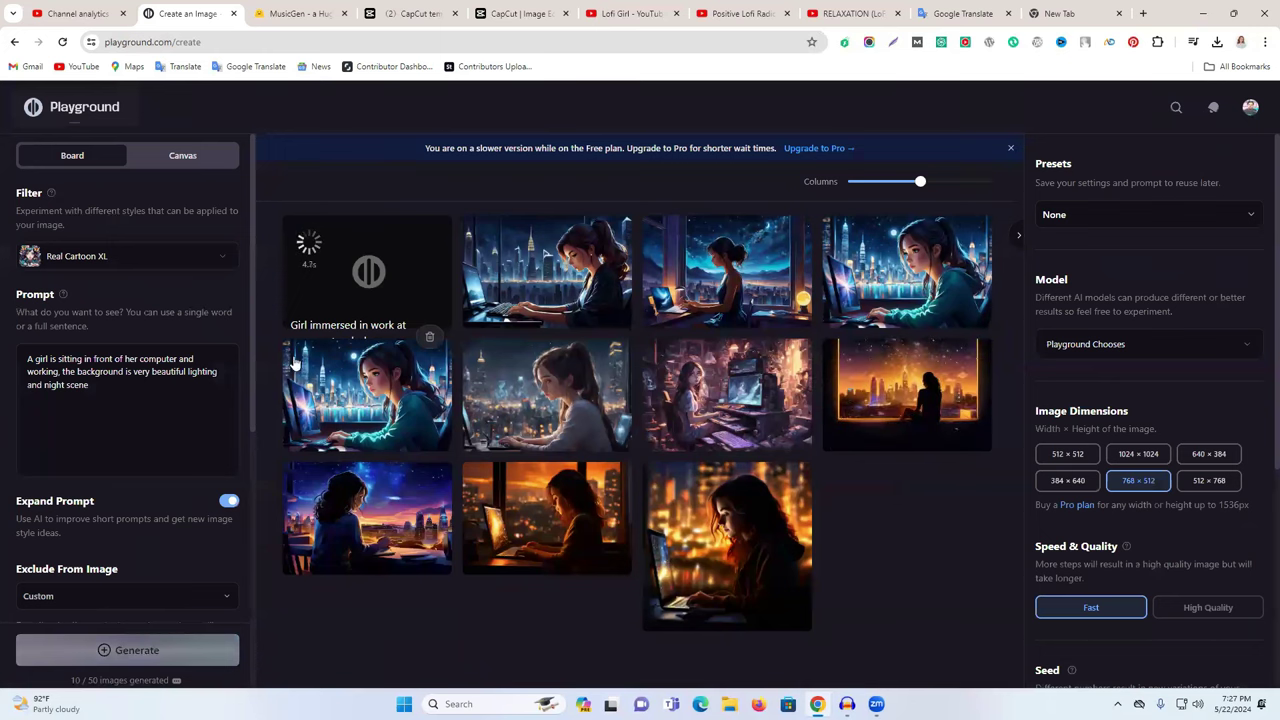
click(790, 432)
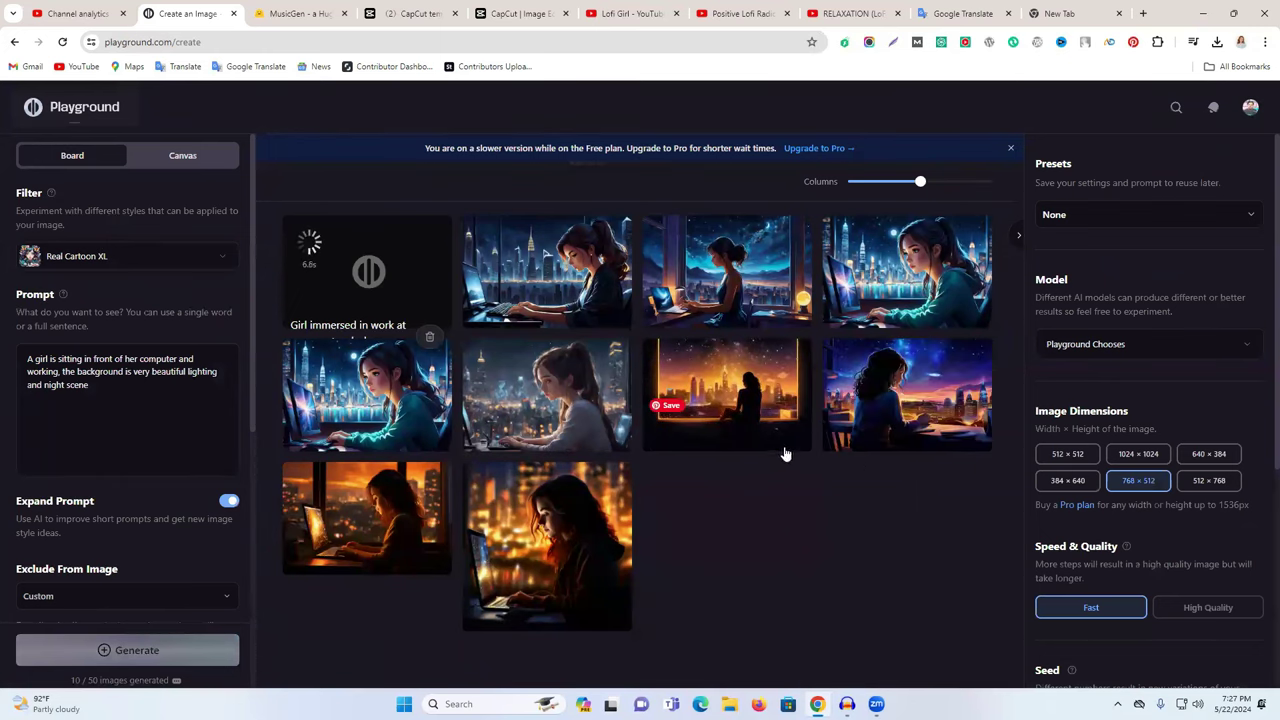
click(608, 433)
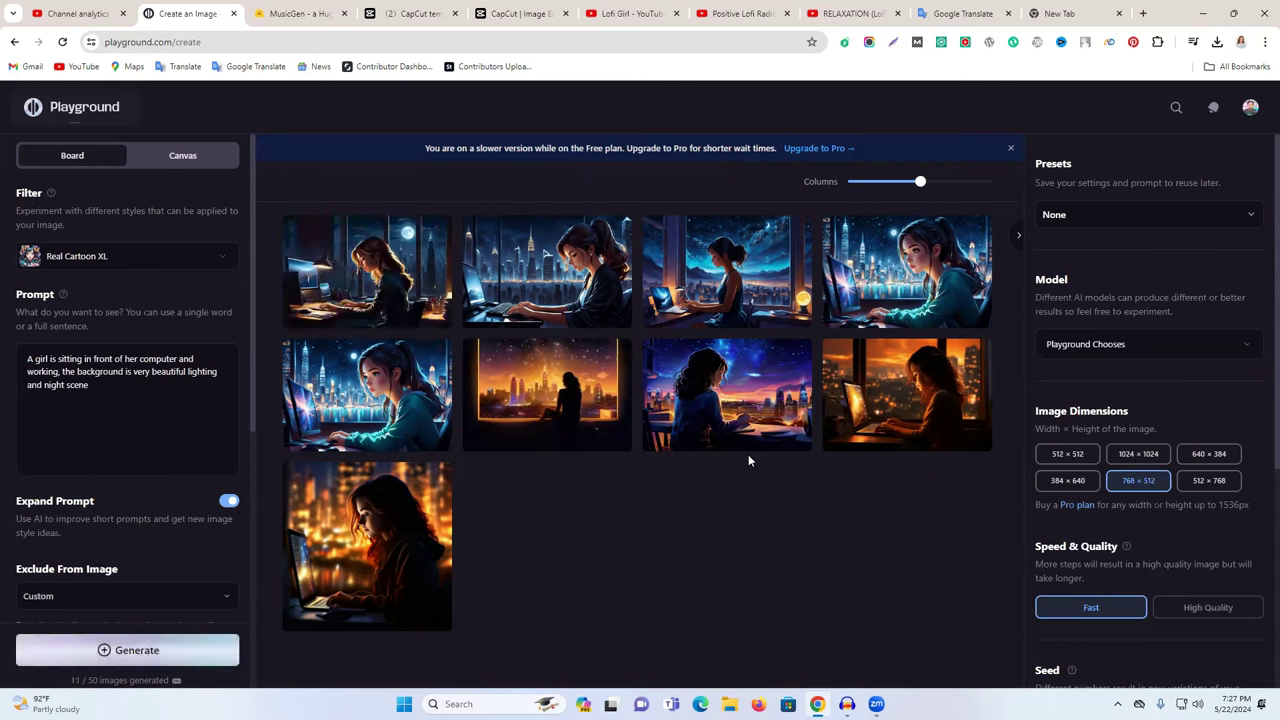
Inspect the newest image, the girl working at her desk under the moon, at full size.
mouse_move(341, 303)
mouse_move(450, 543)
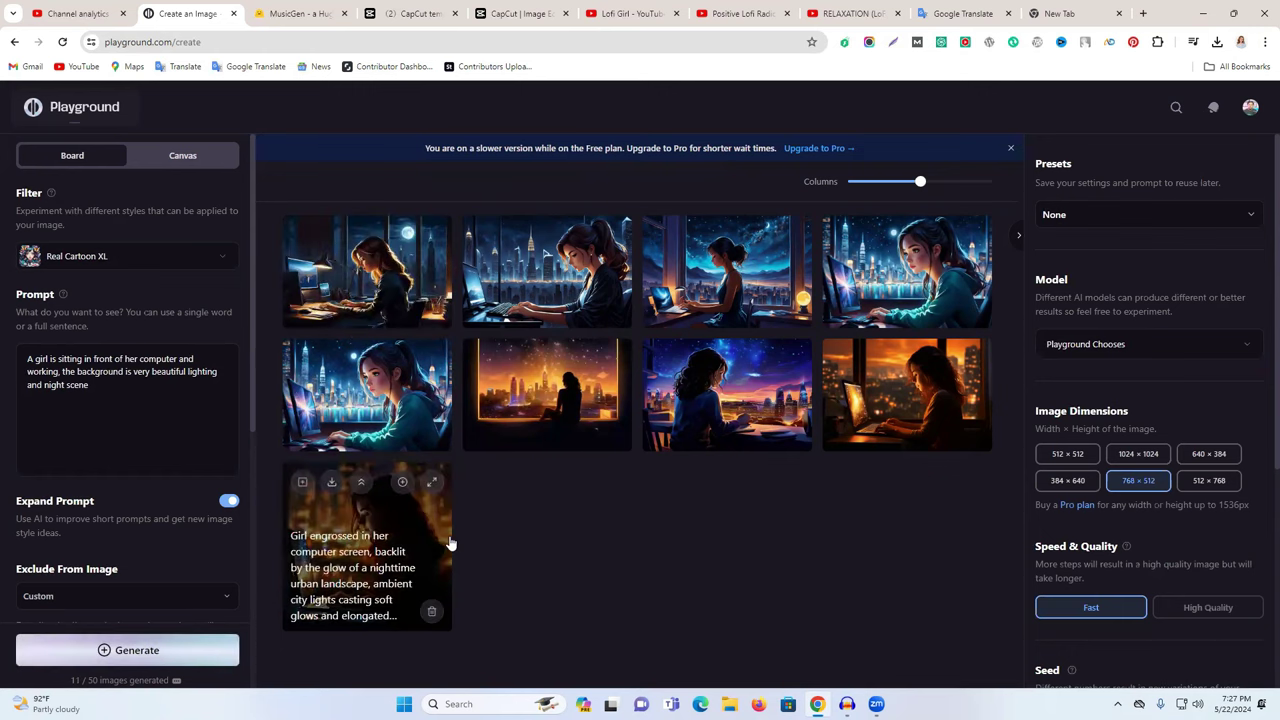
mouse_move(375, 263)
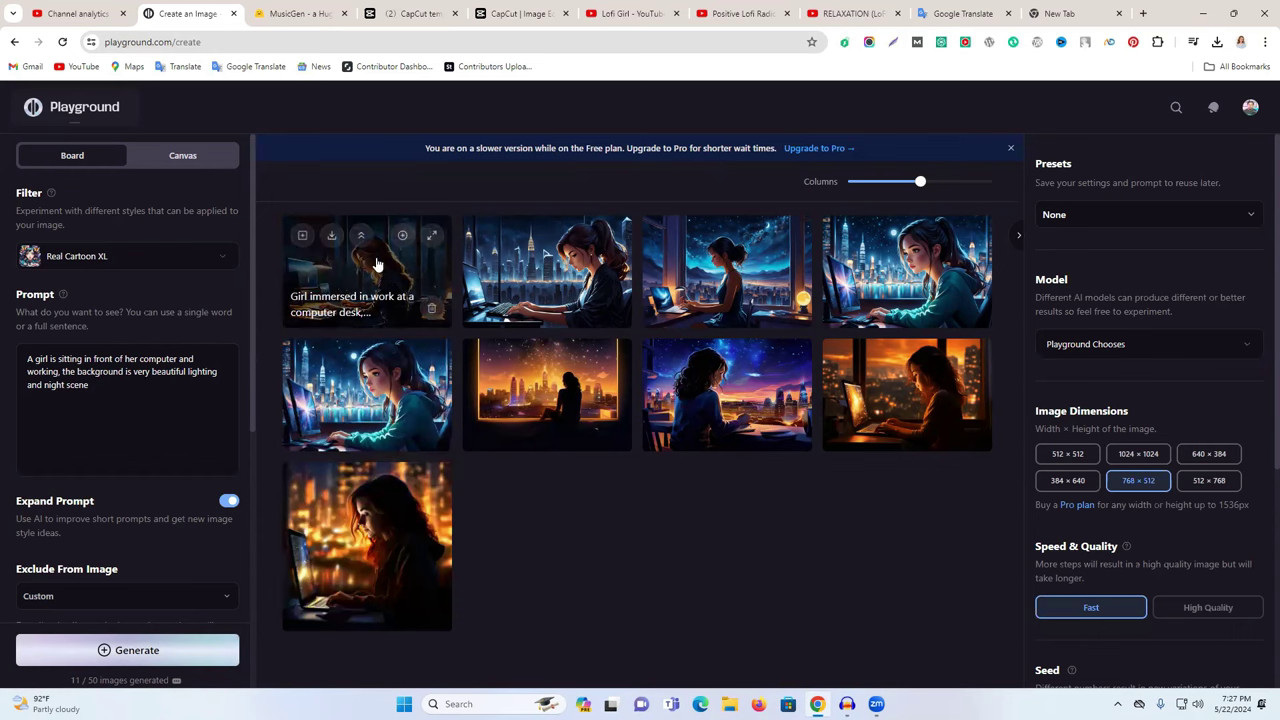
click(389, 263)
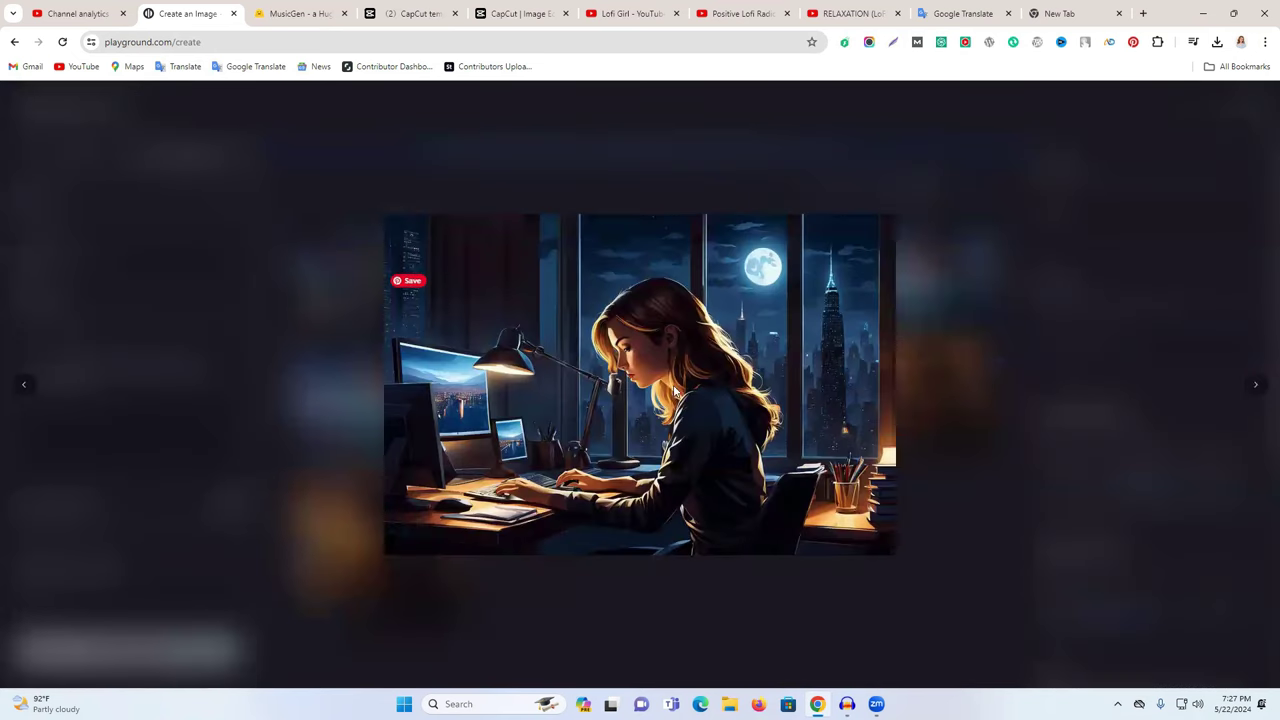
click(1003, 268)
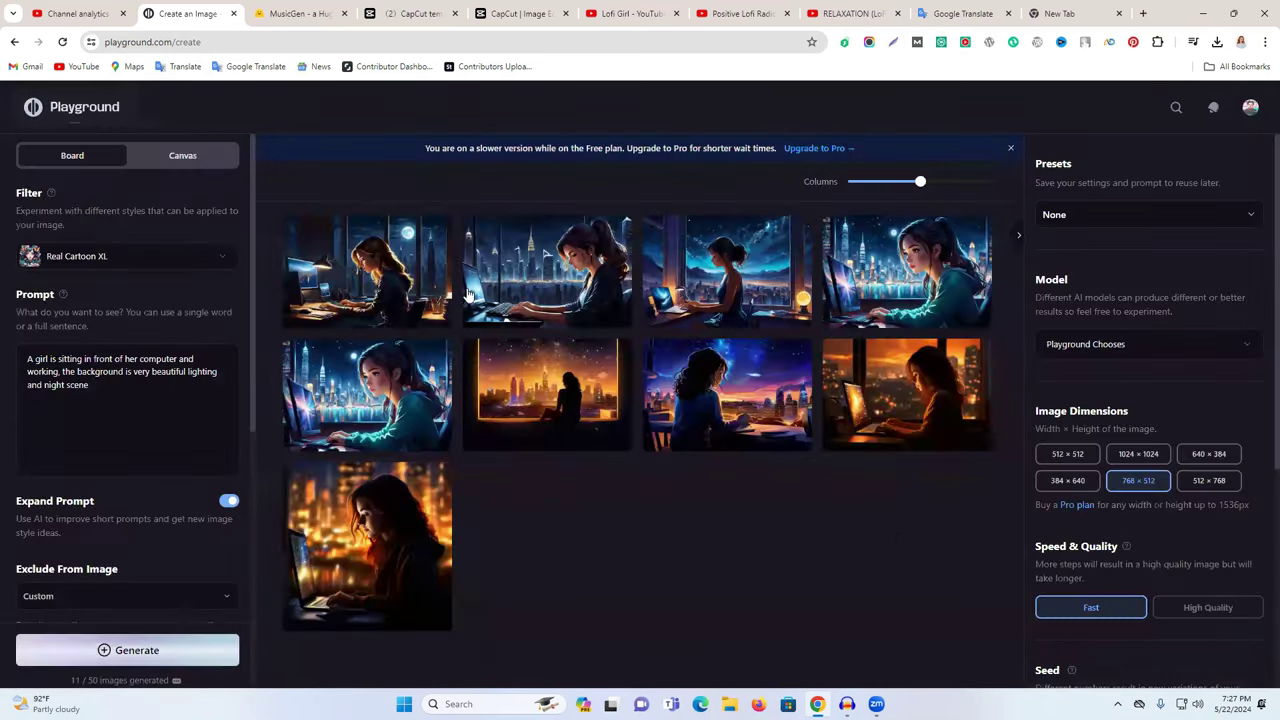
Upscale the newest moonlit desk image by 4x using the Creative option.
mouse_move(403, 268)
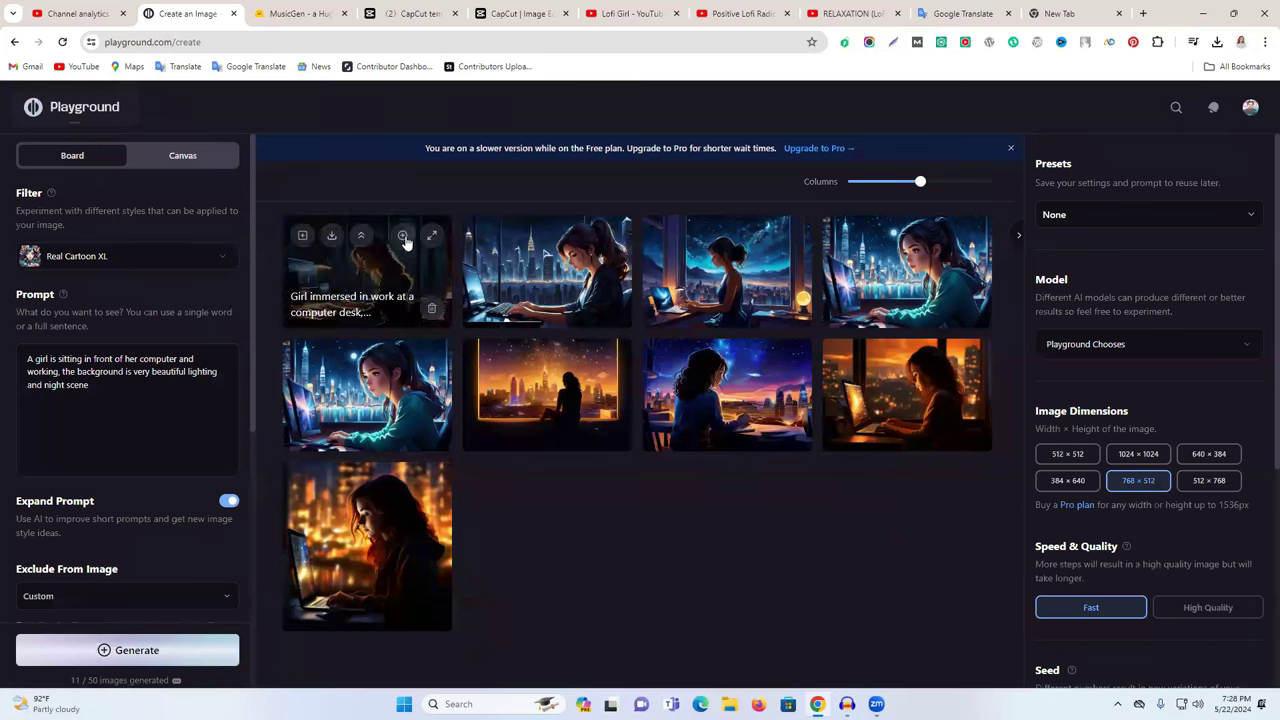
click(403, 240)
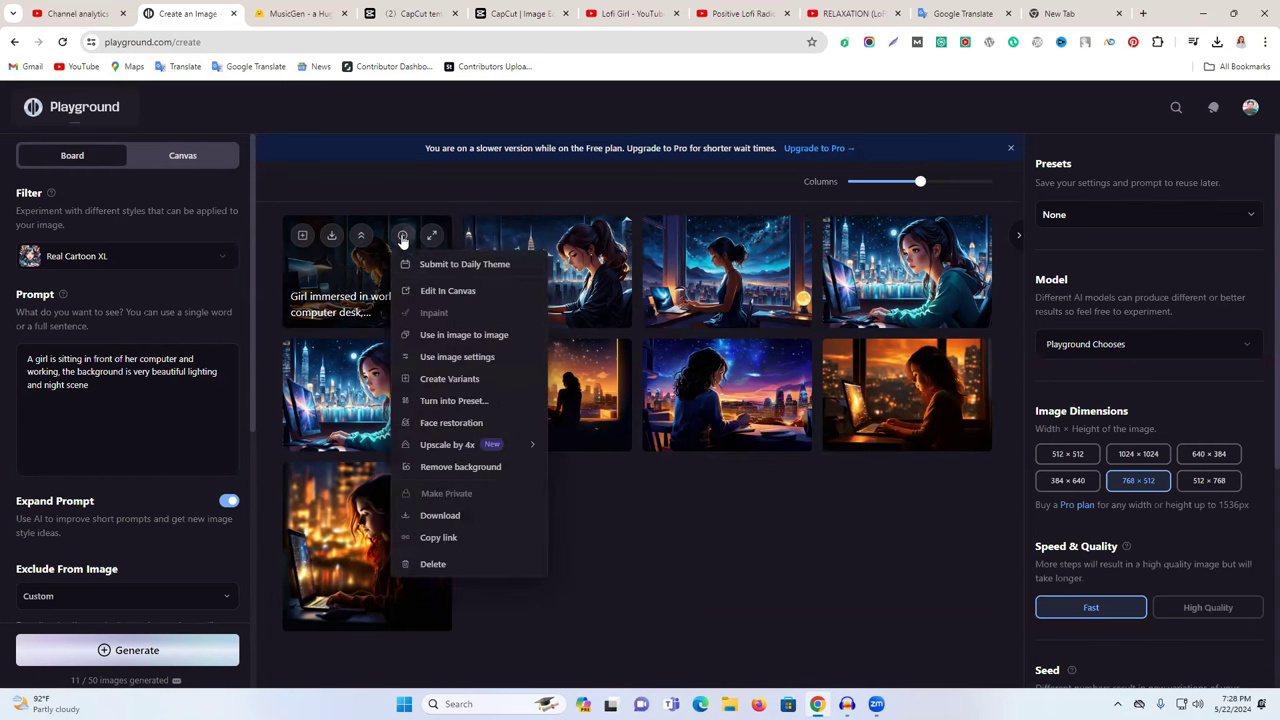
mouse_move(454, 452)
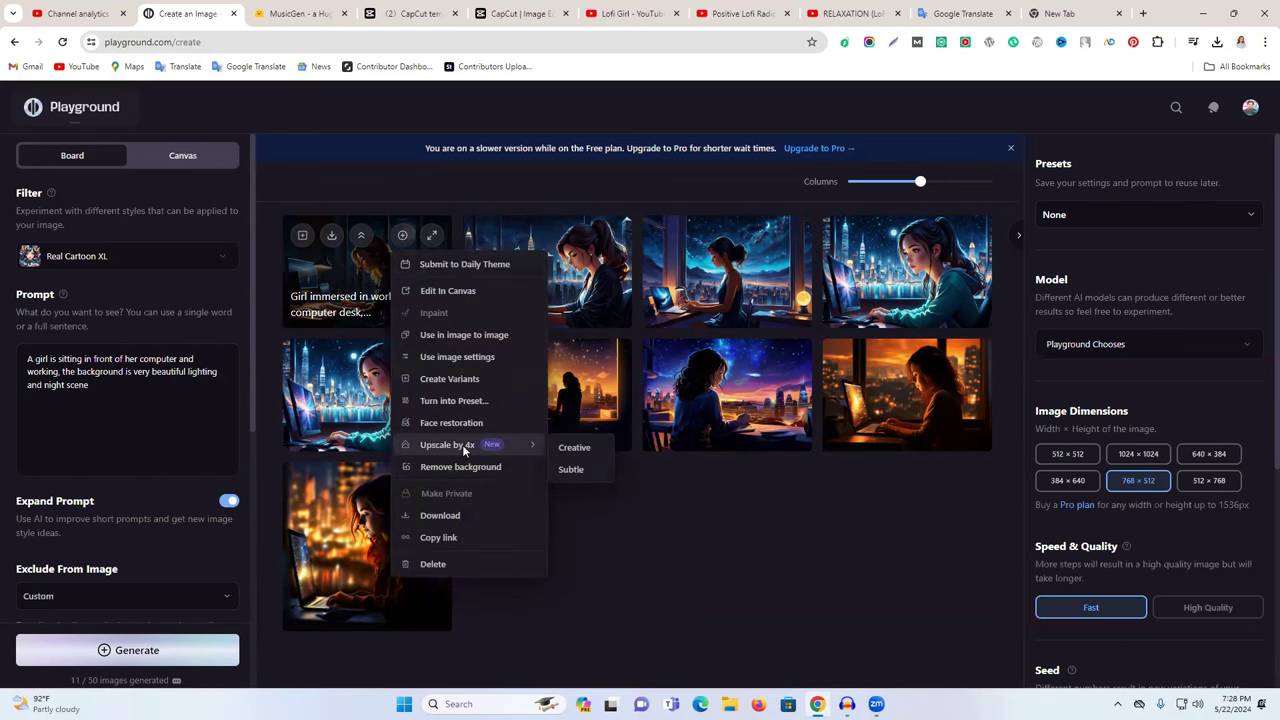
click(586, 450)
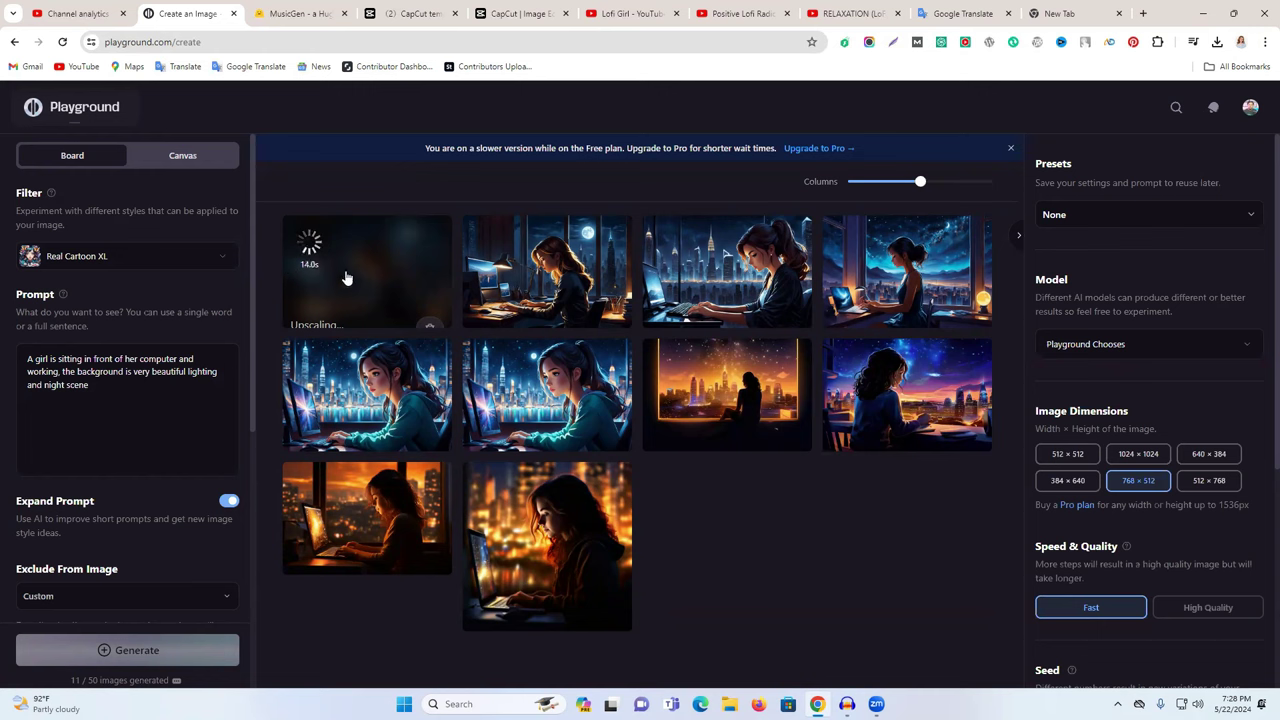
Compare the upscaled moonlit desk image with its original across the full width and download the upscaled version.
mouse_move(370, 285)
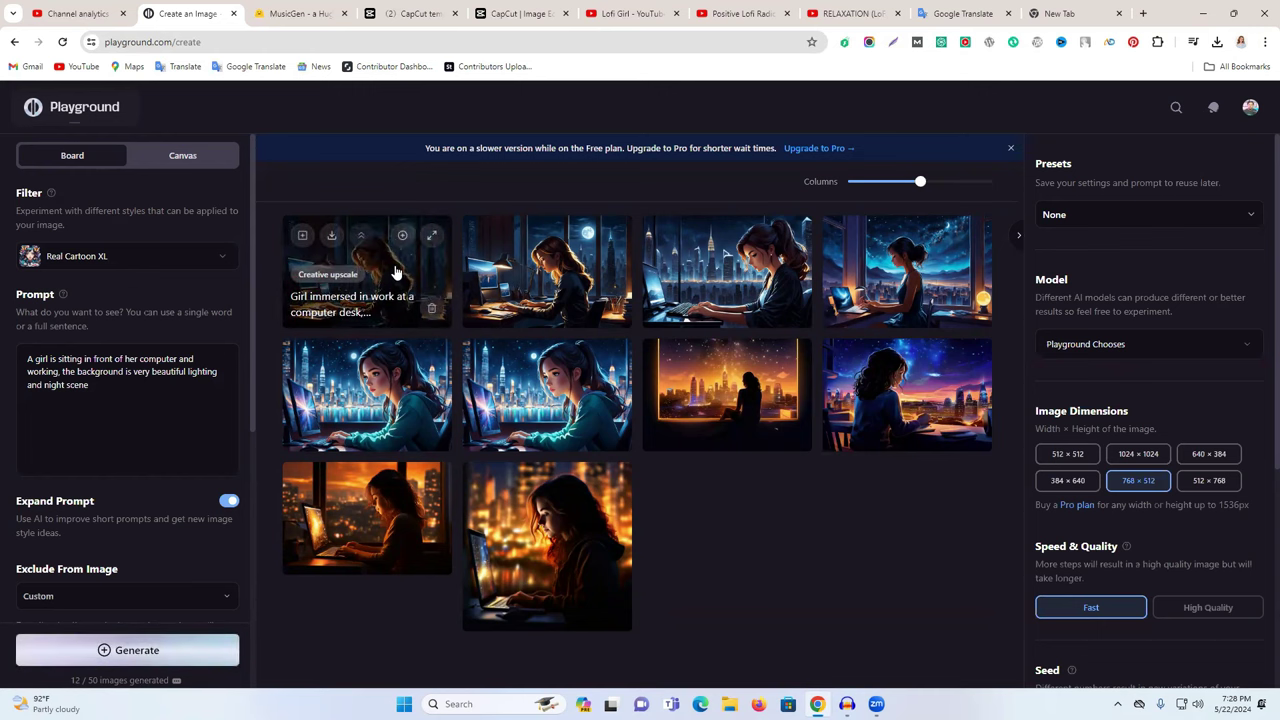
click(396, 272)
drag(637, 384, 1260, 407)
drag(538, 402, 223, 403)
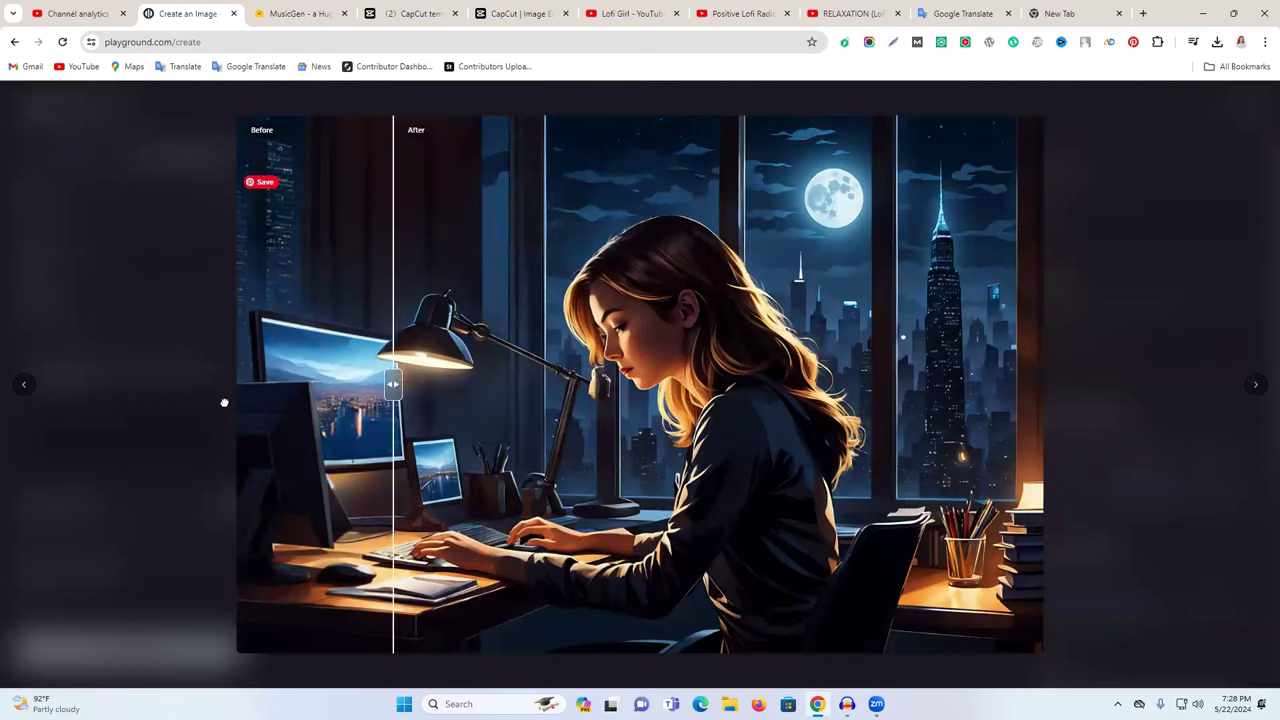
key(Escape)
mouse_move(364, 305)
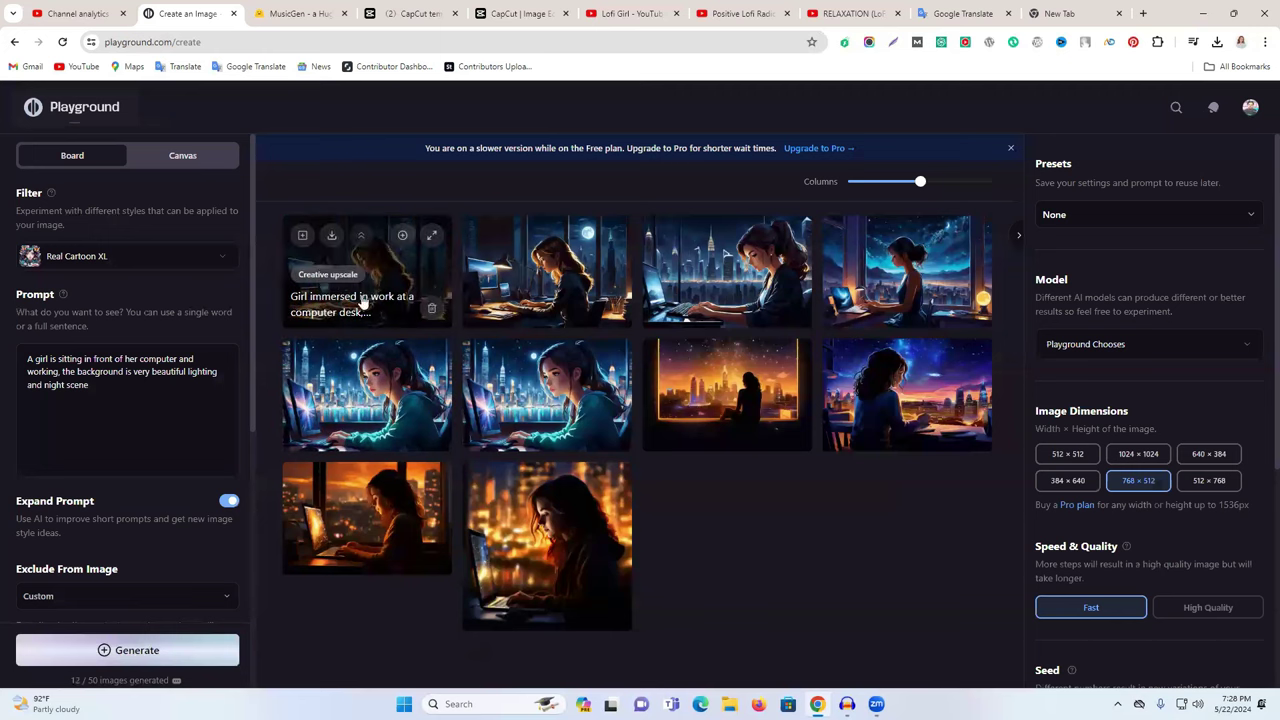
click(331, 240)
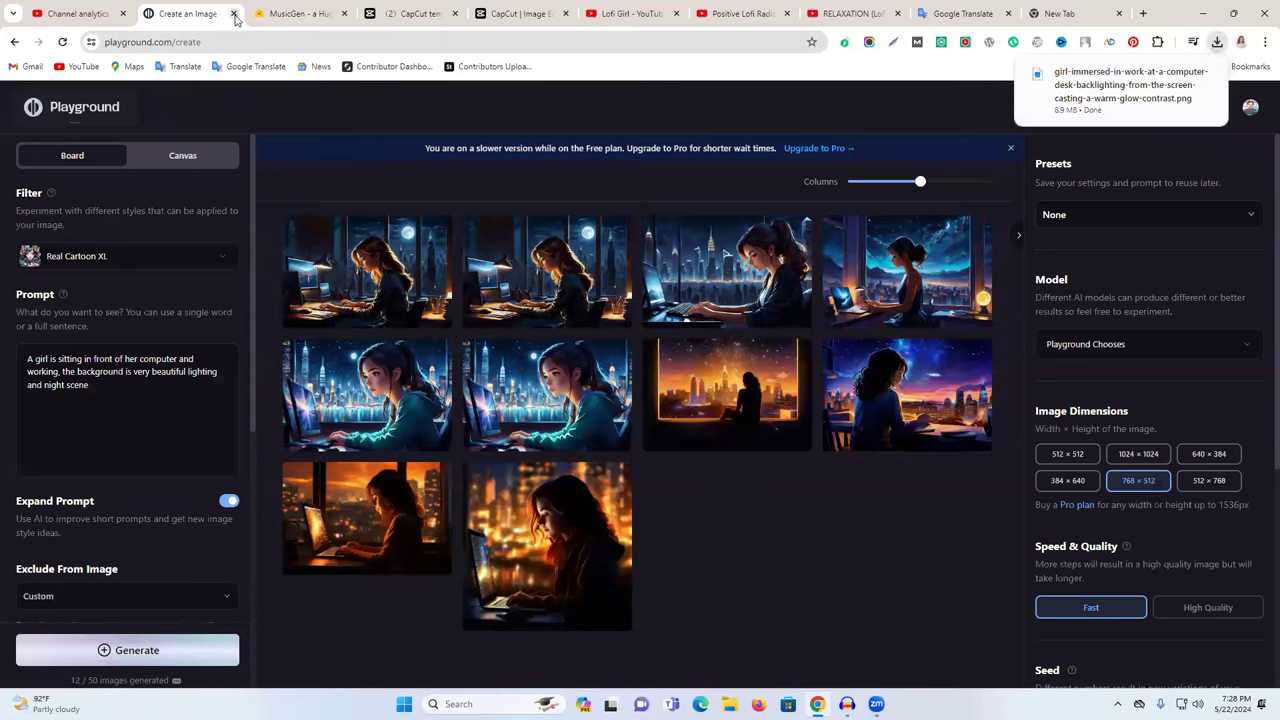
Switch to MusicGen, download the existing generated music and generate a new track from the description "lofi".
click(265, 8)
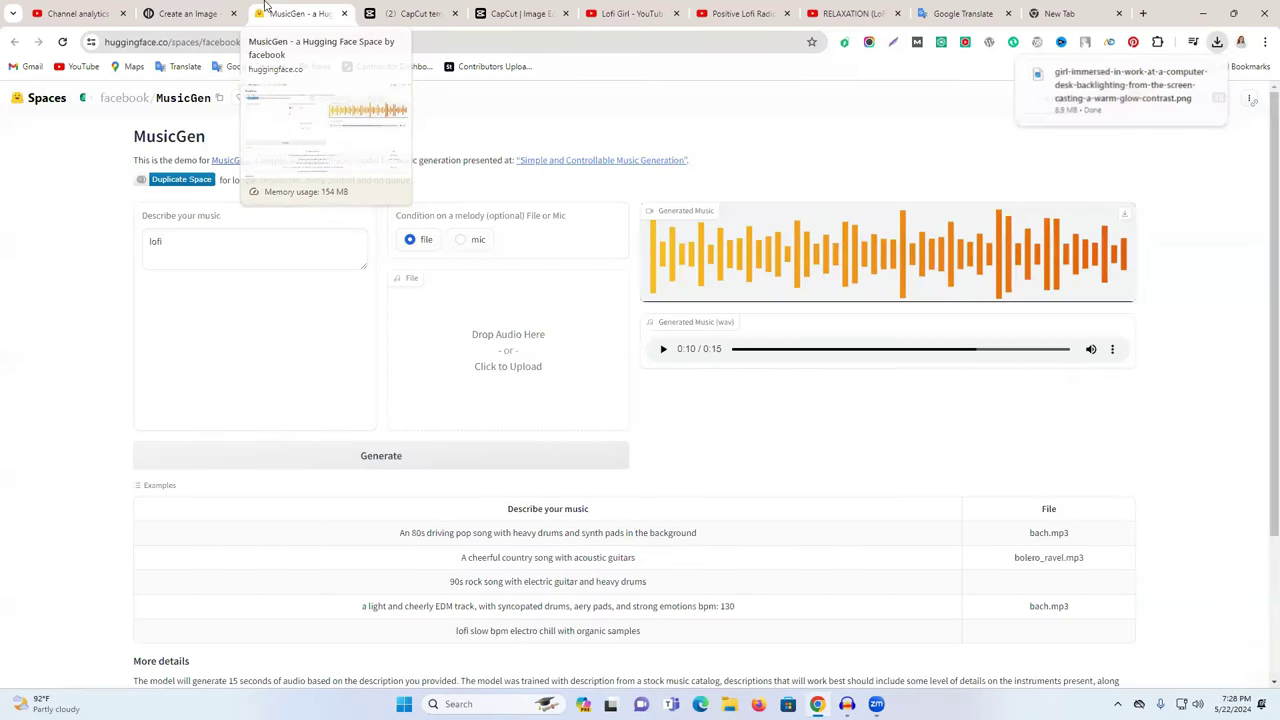
click(242, 250)
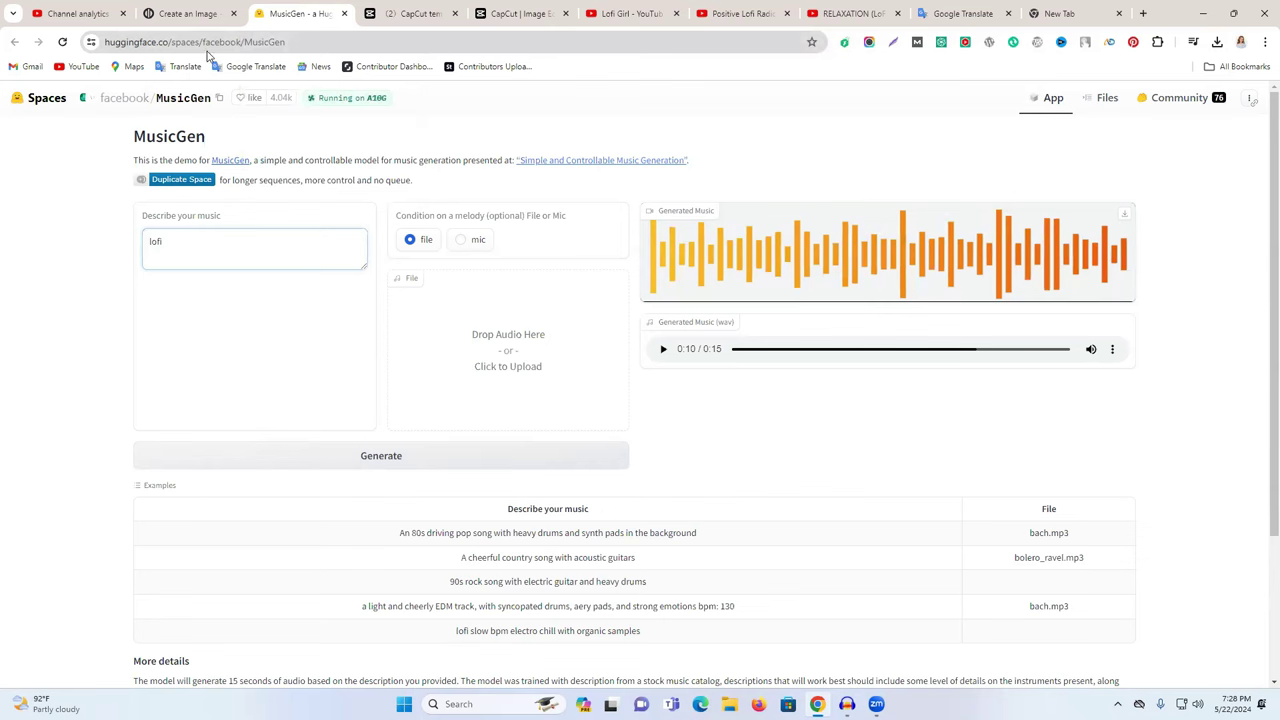
key(ctrl+a)
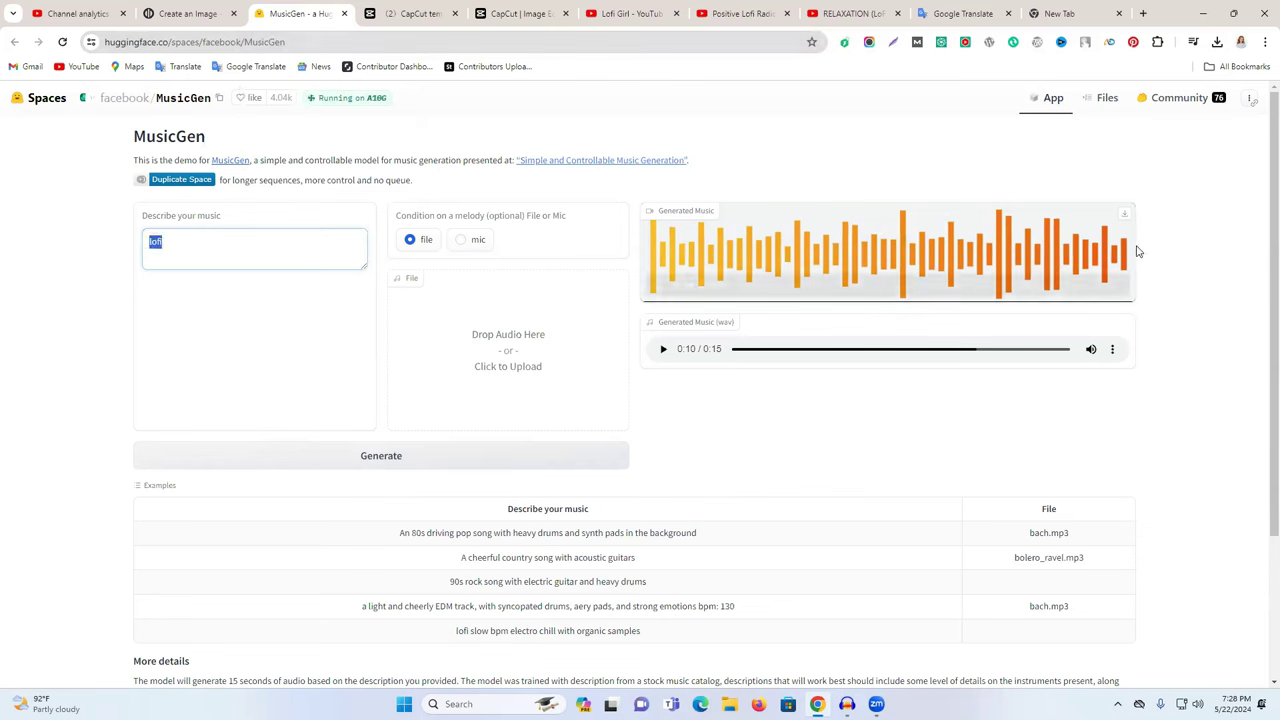
click(1125, 218)
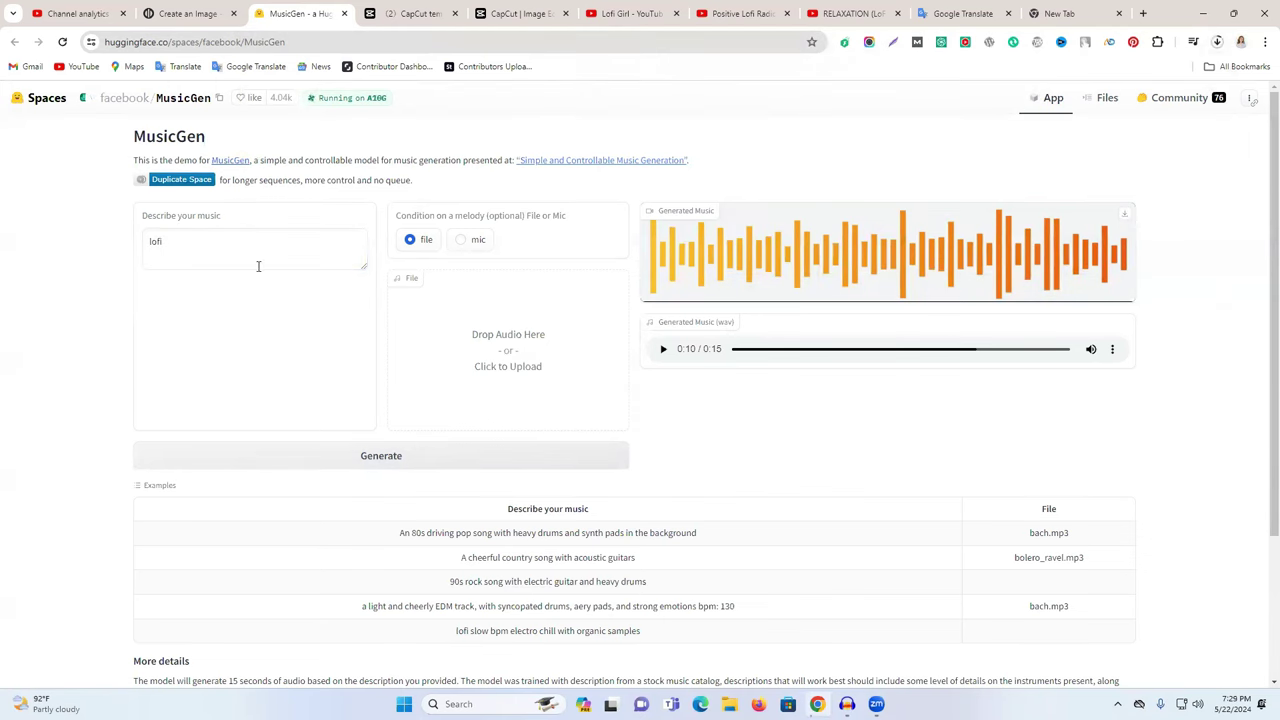
click(403, 457)
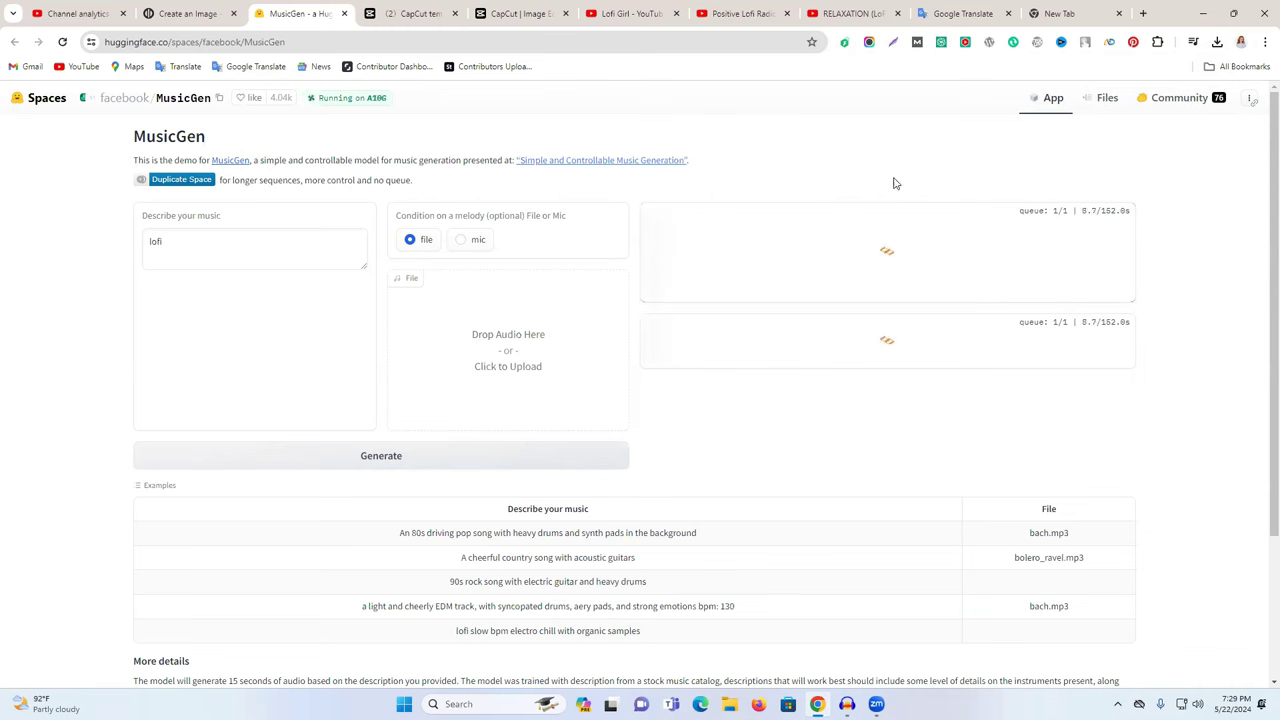
Search the web for Pixabay in the empty browser tab and open the pixabay.com home page.
click(1078, 10)
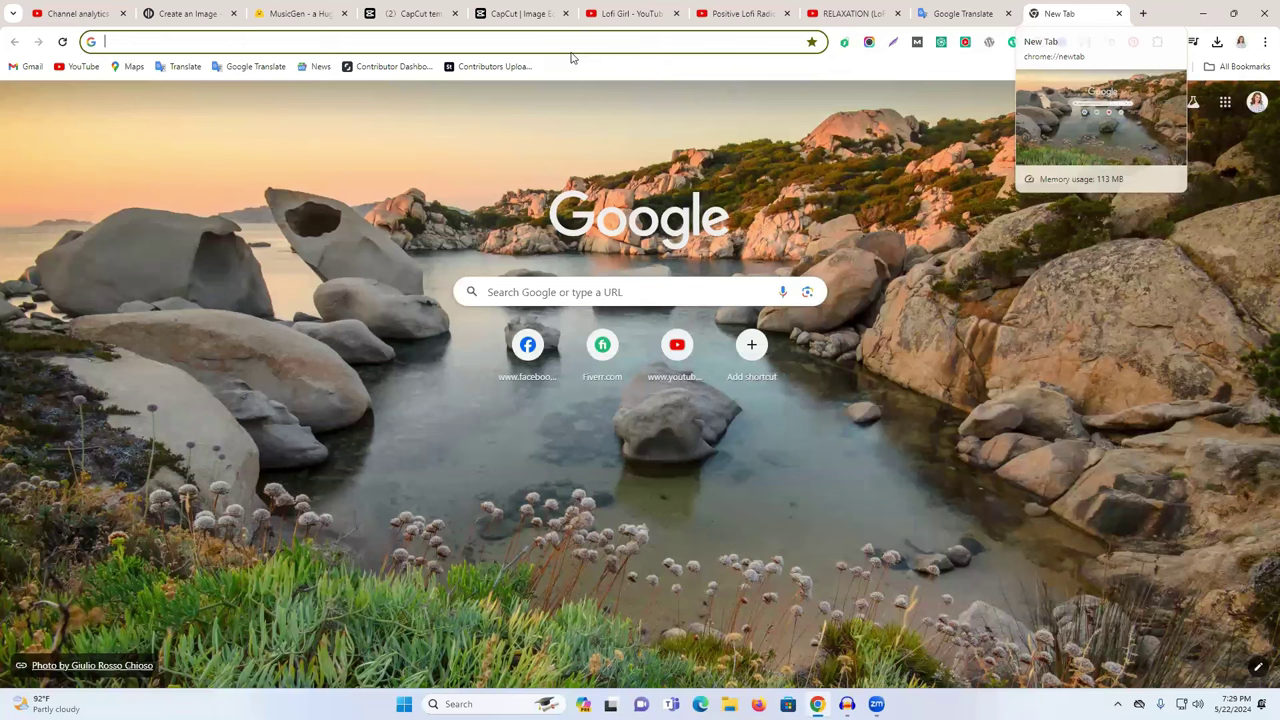
click(571, 52)
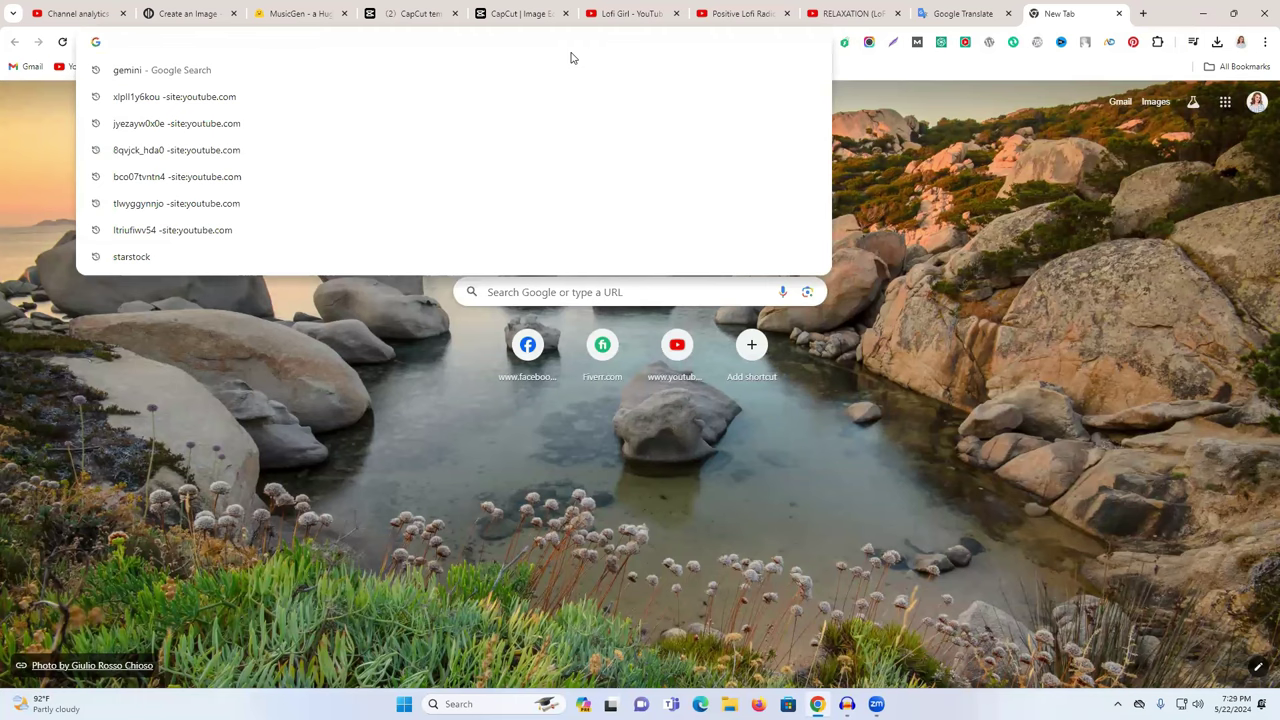
text(pi)
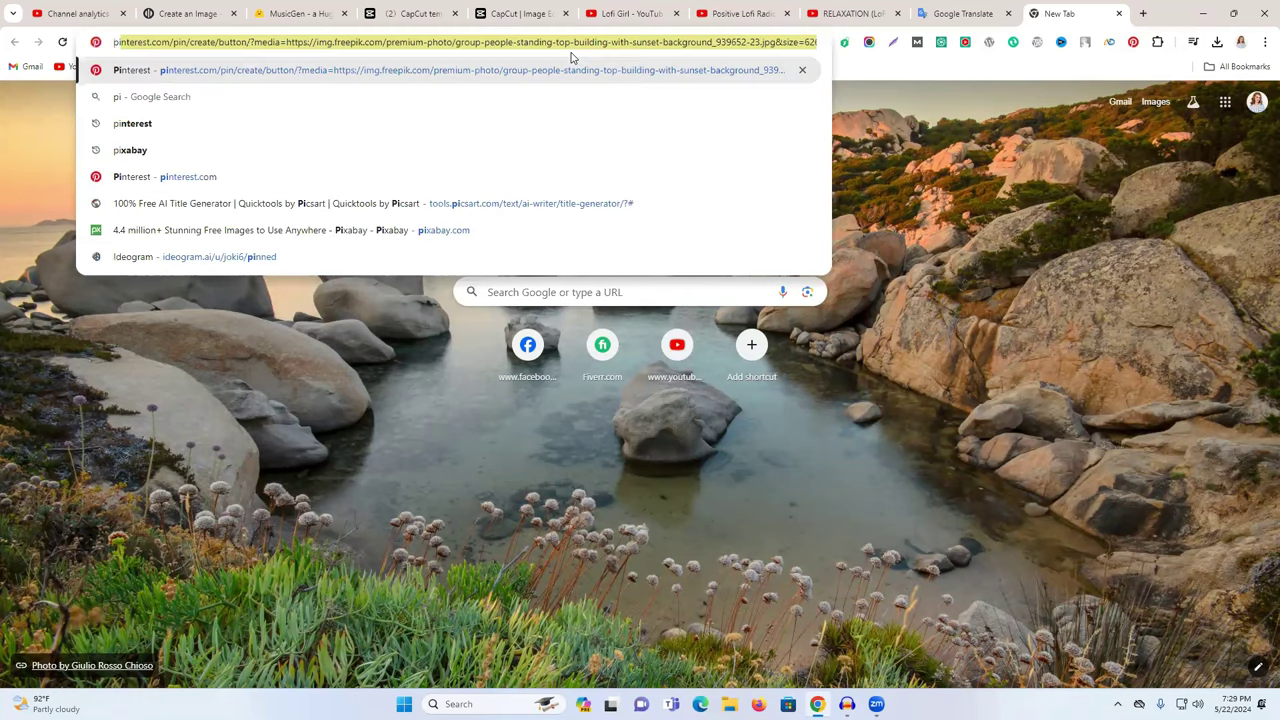
click(229, 150)
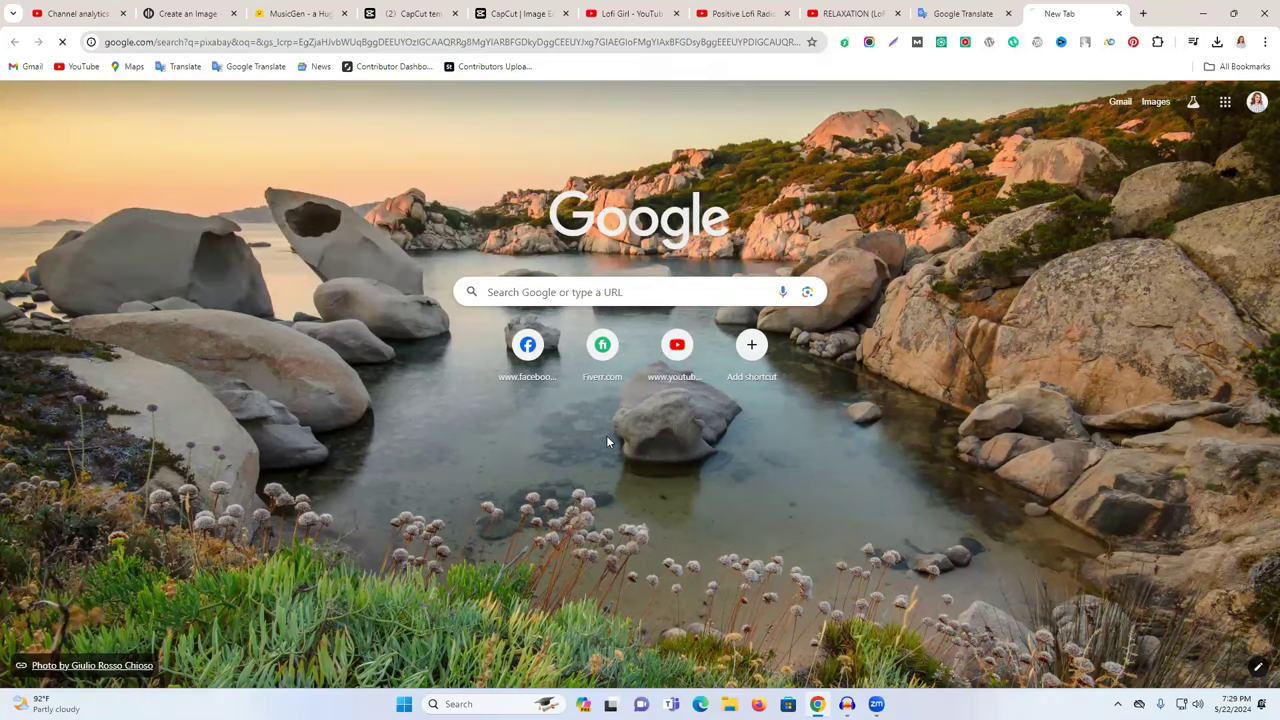
click(376, 227)
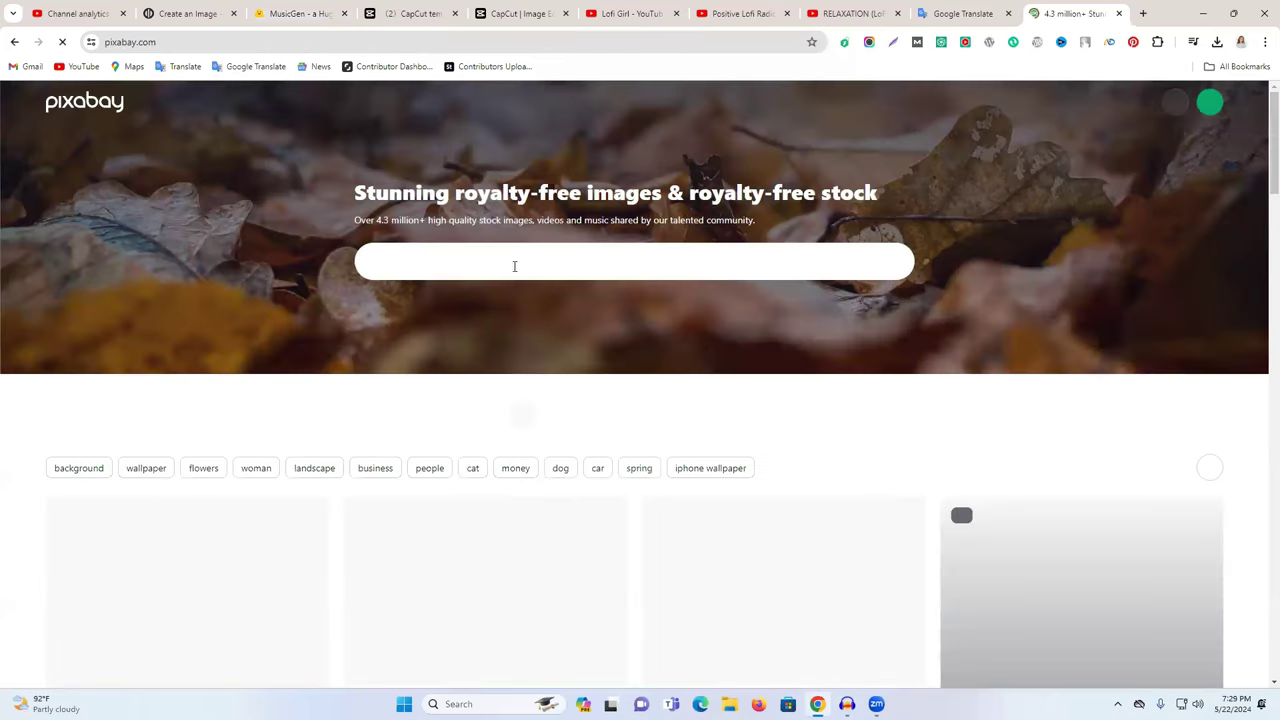
click(396, 12)
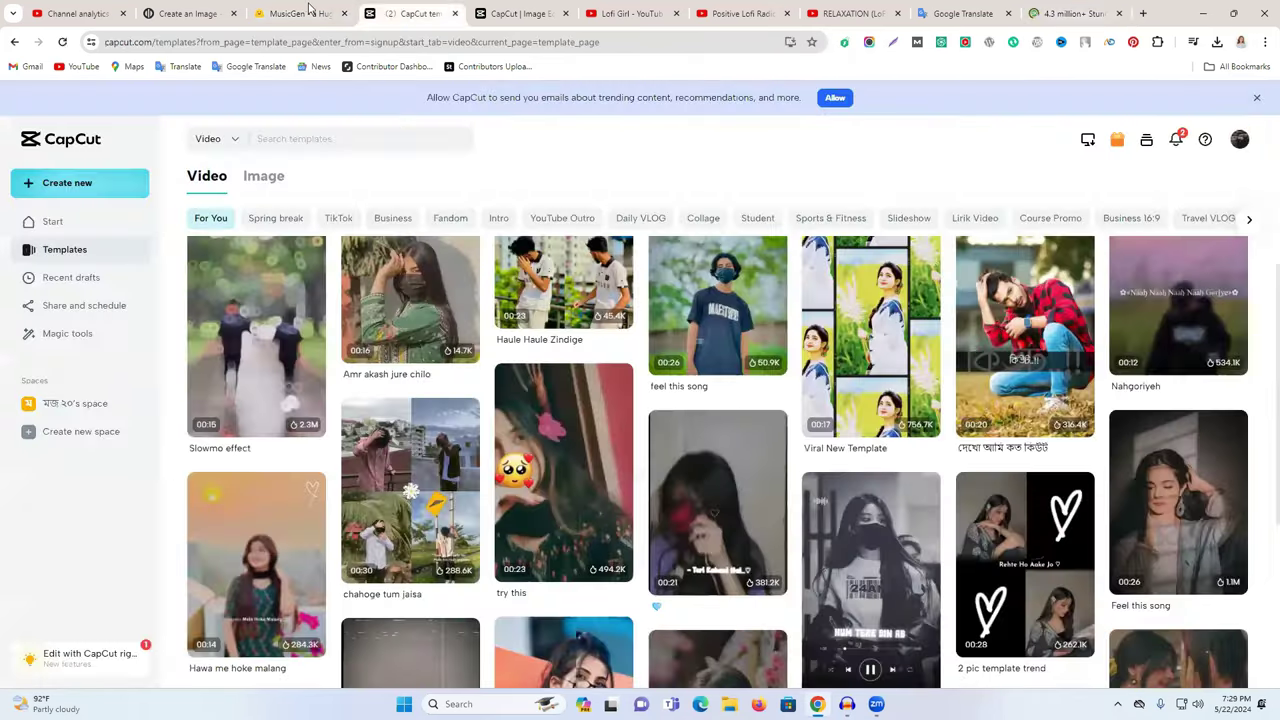
click(296, 9)
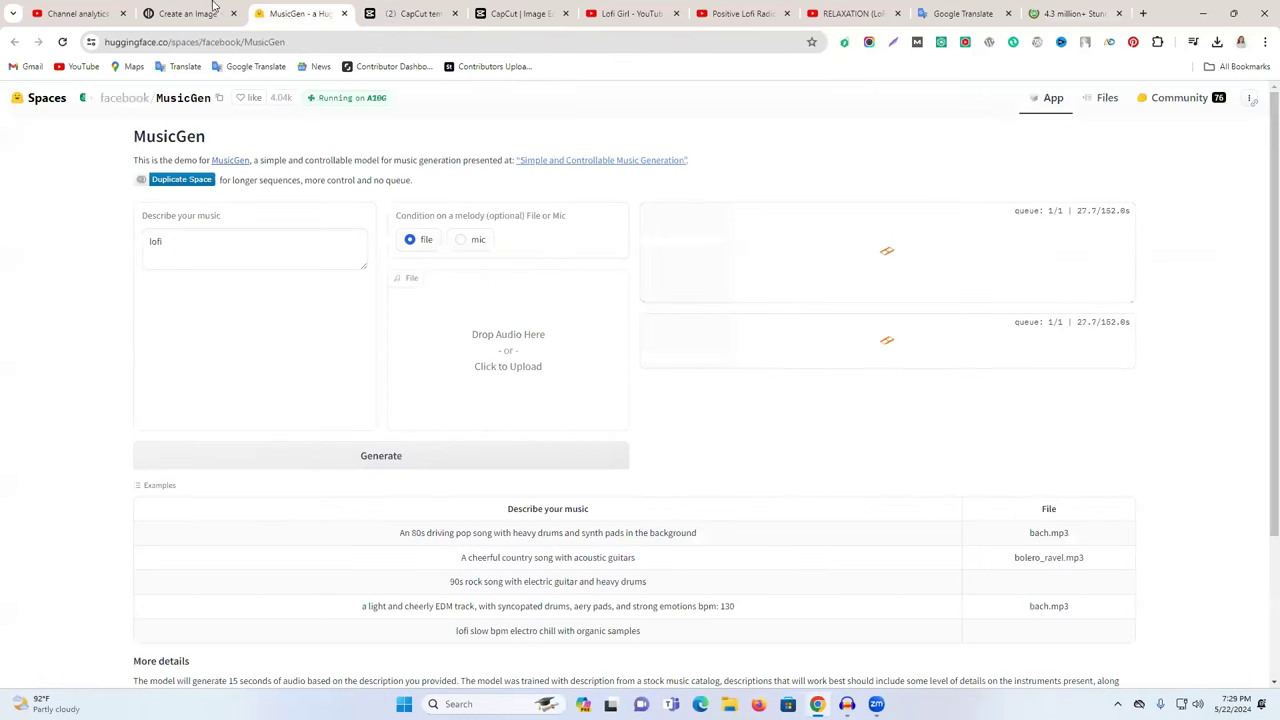
click(1072, 13)
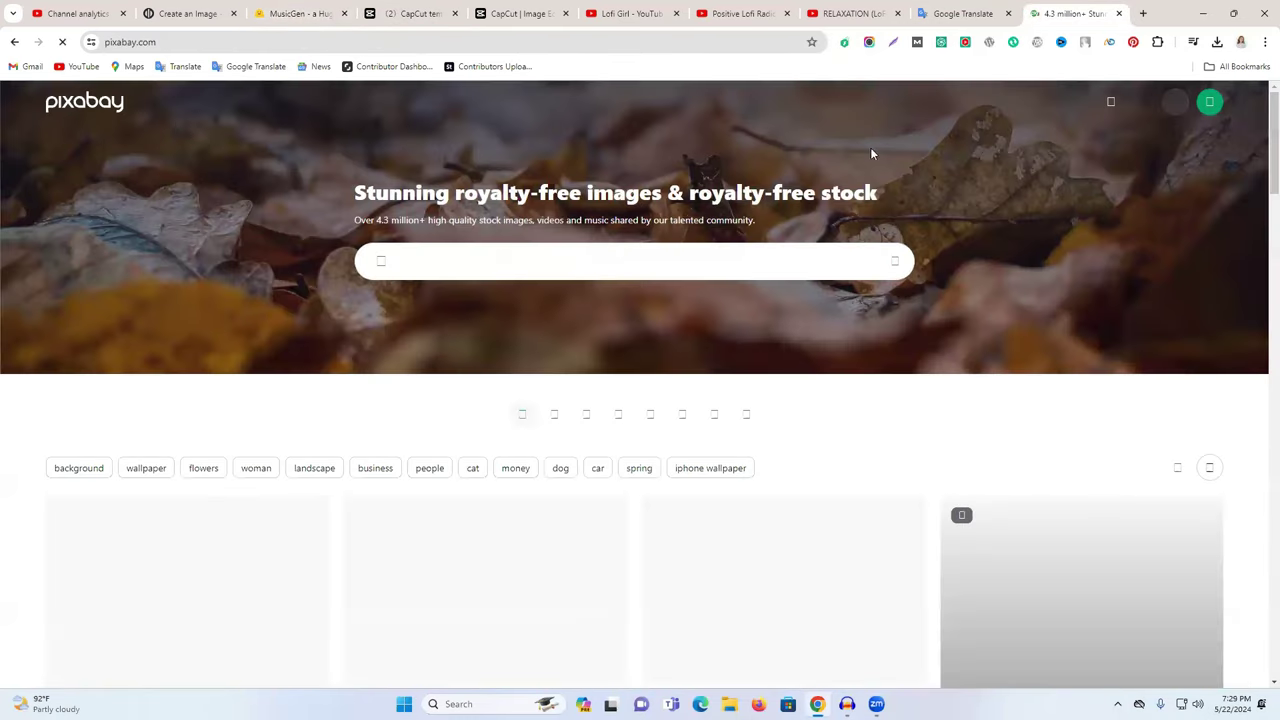
Restrict the Pixabay search to music and search for "lofi".
scroll(871, 214, down, 1)
click(870, 203)
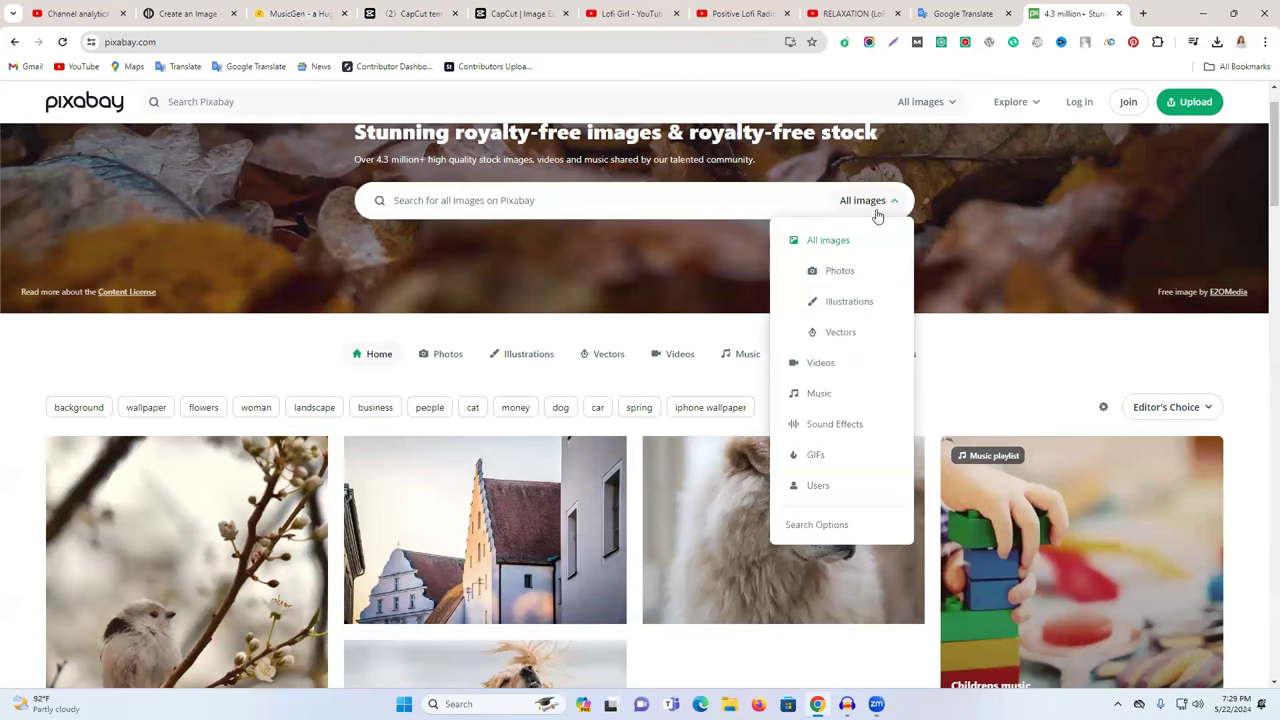
click(819, 396)
click(553, 206)
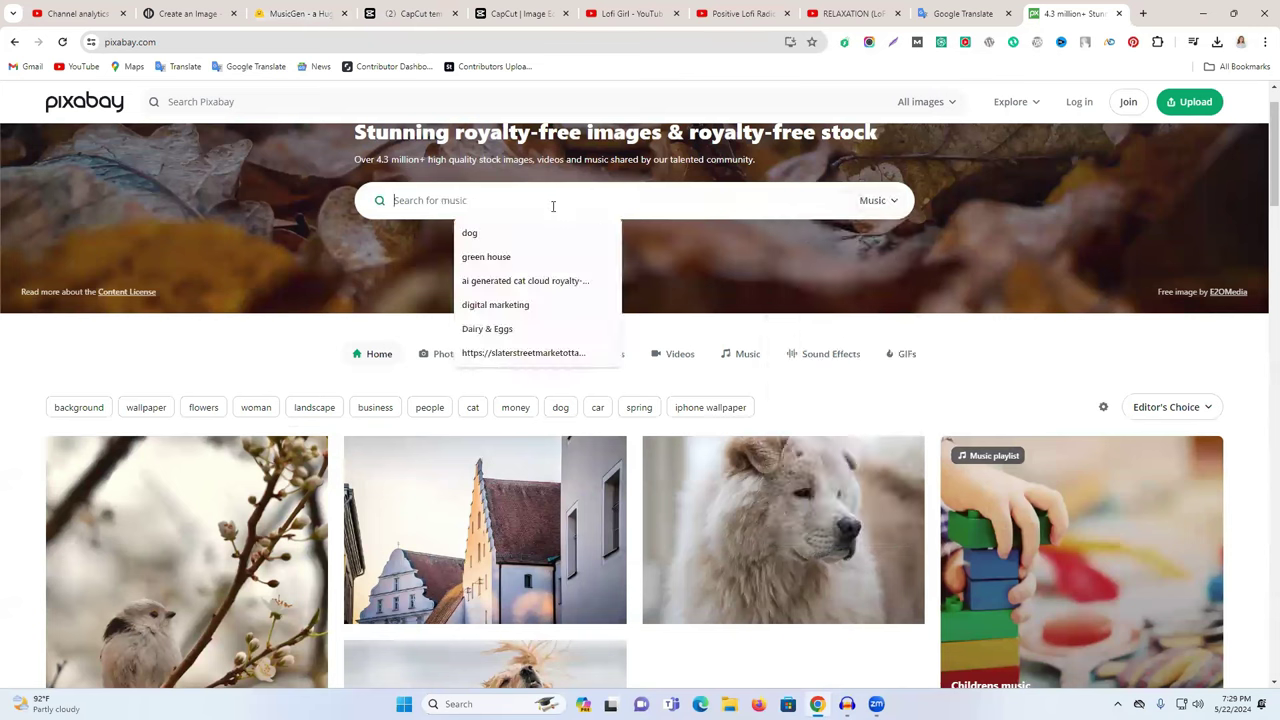
text(lofi)
key(Return)
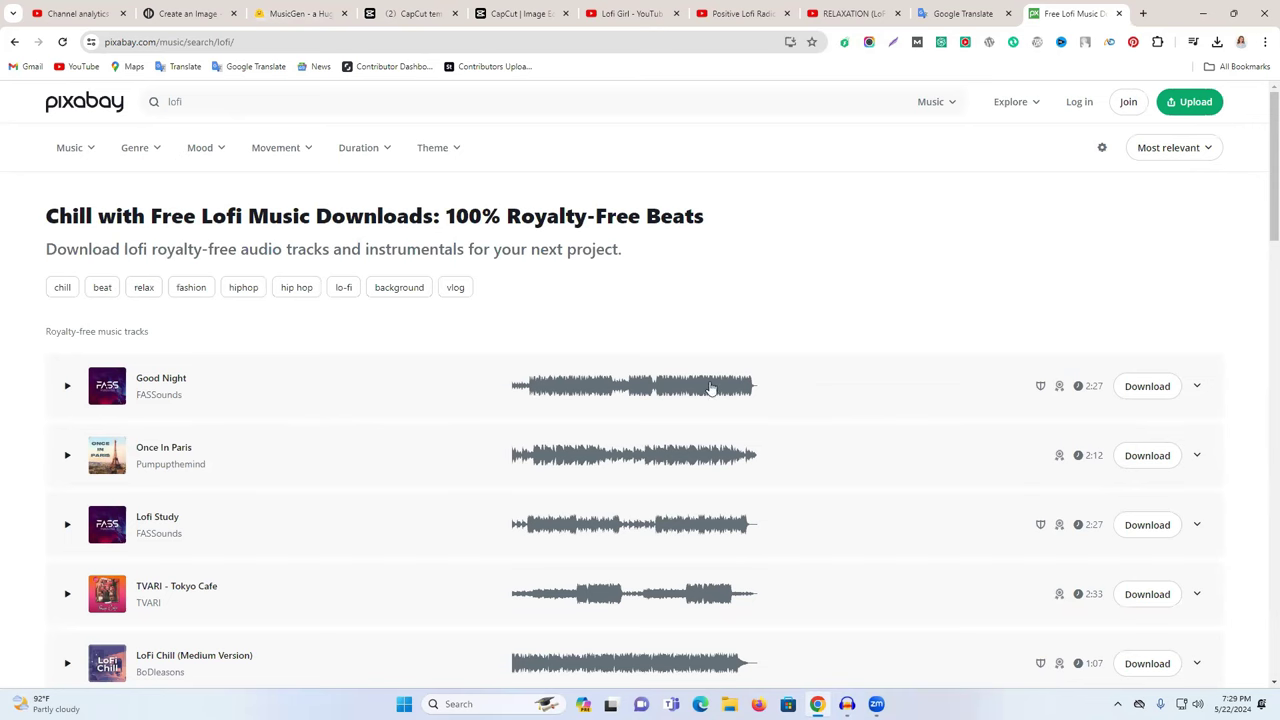
Download the "Good Night" track by FASSounds and check its progress in the browser's download history.
click(1143, 390)
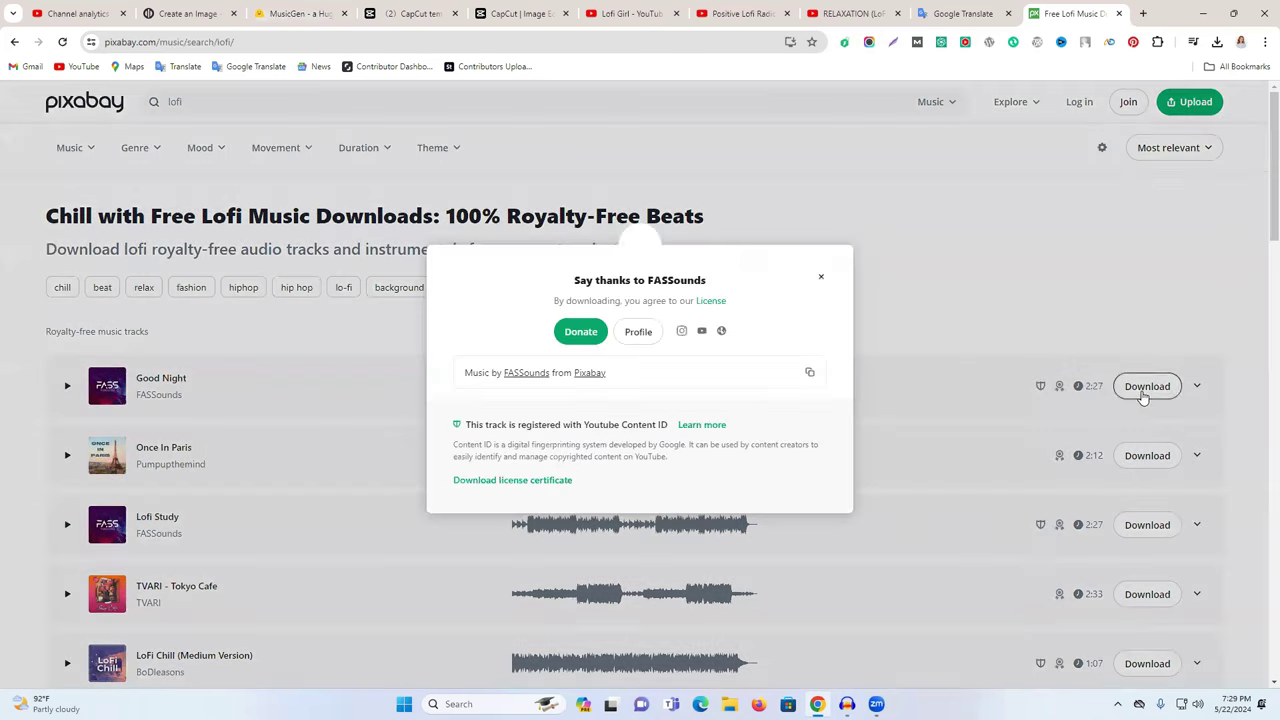
click(1212, 307)
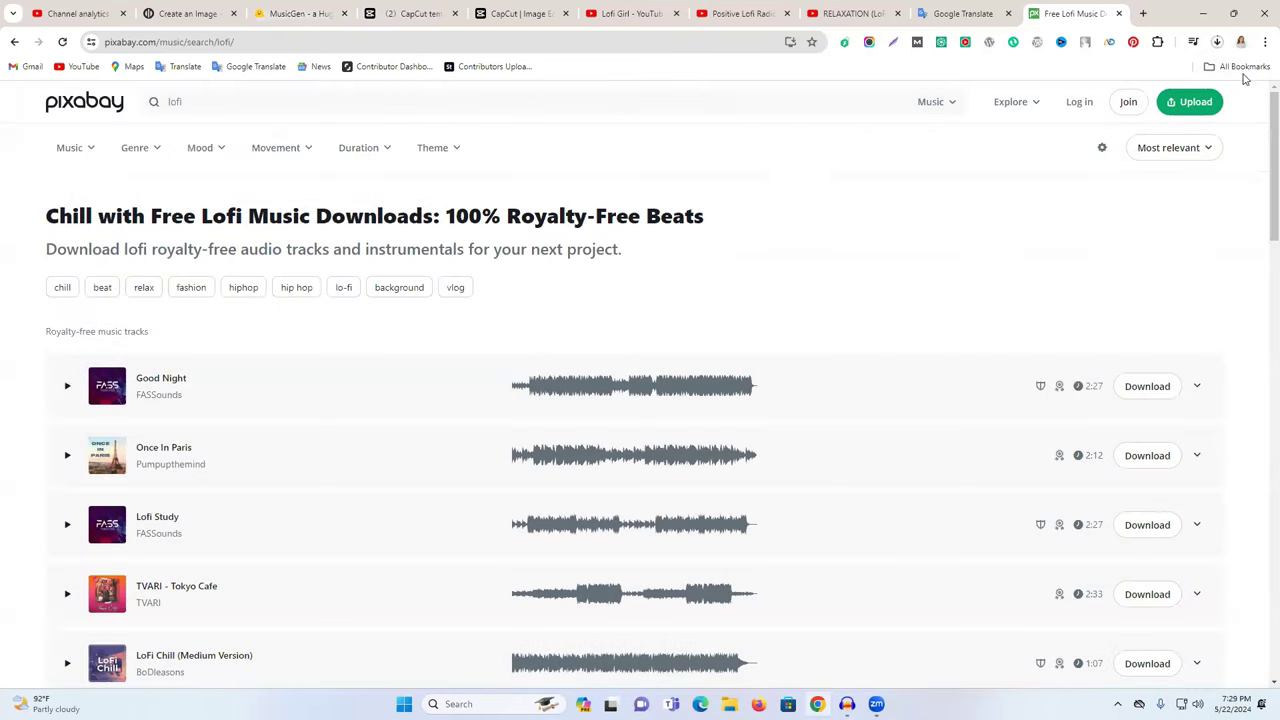
click(1217, 41)
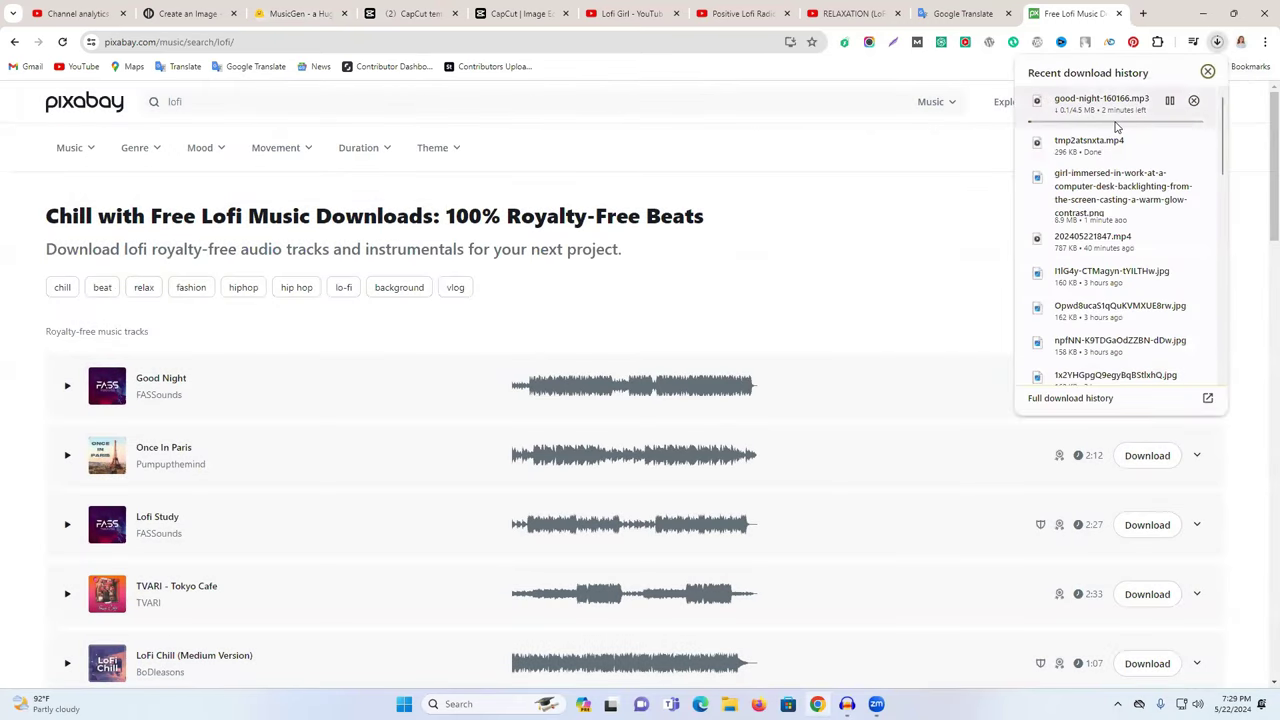
click(882, 208)
click(405, 12)
click(300, 12)
click(178, 12)
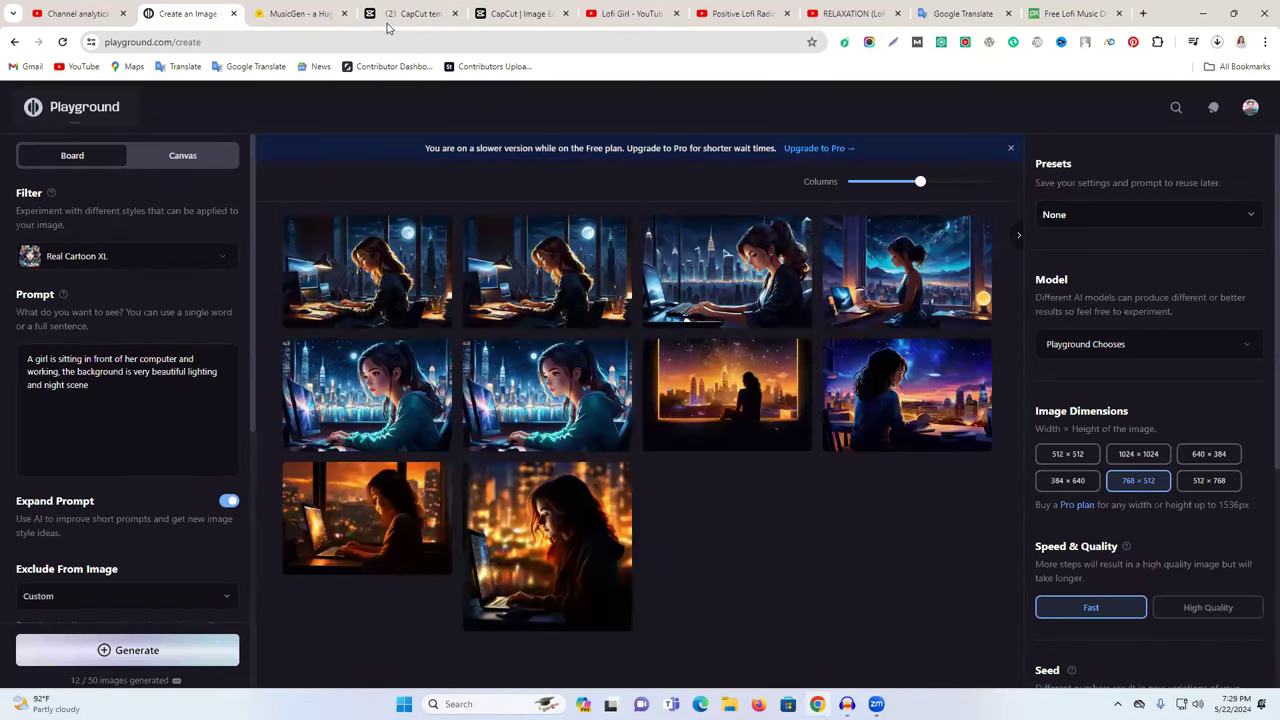
Return to MusicGen and check the download progress of good-night-160166.mp3.
click(298, 13)
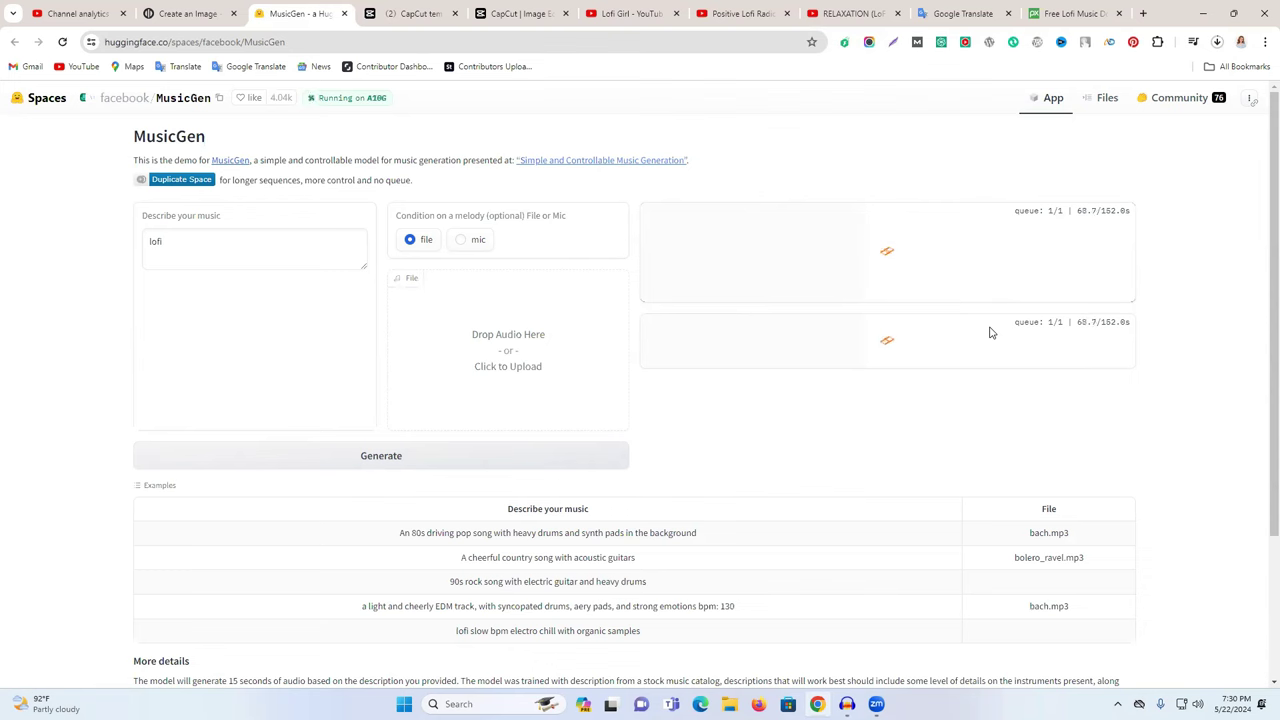
click(1218, 44)
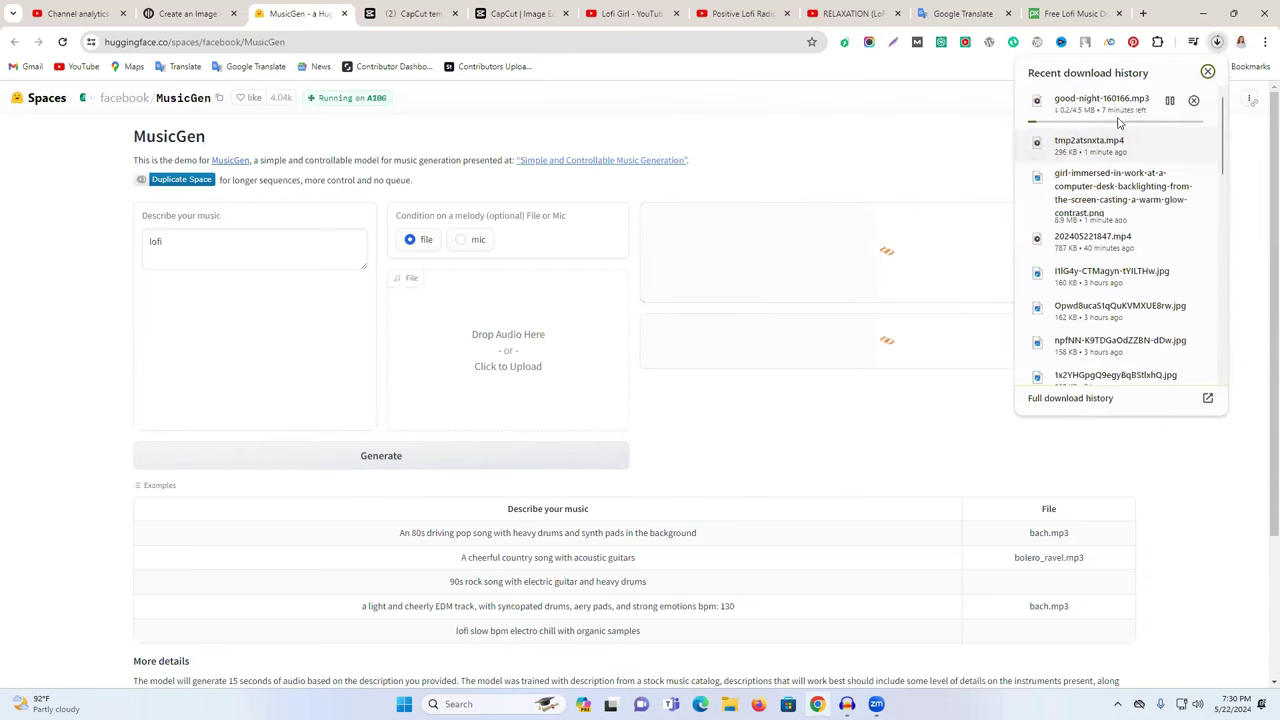
click(1180, 102)
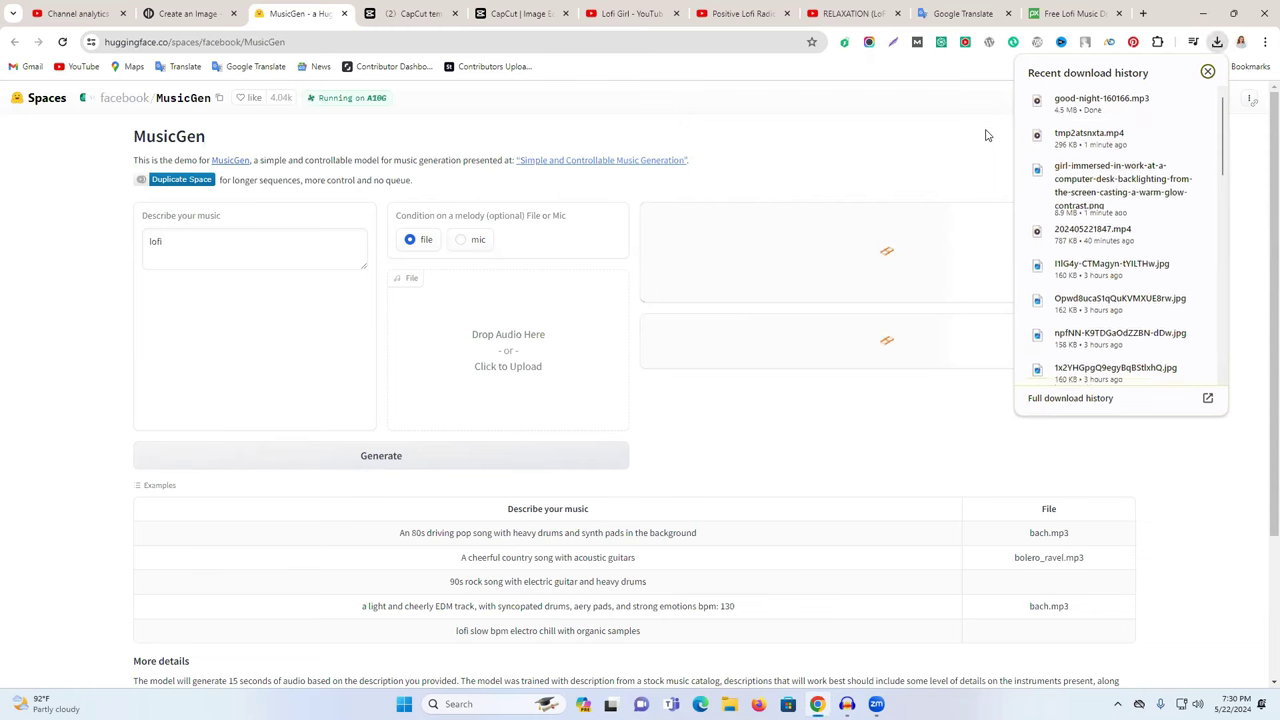
click(952, 130)
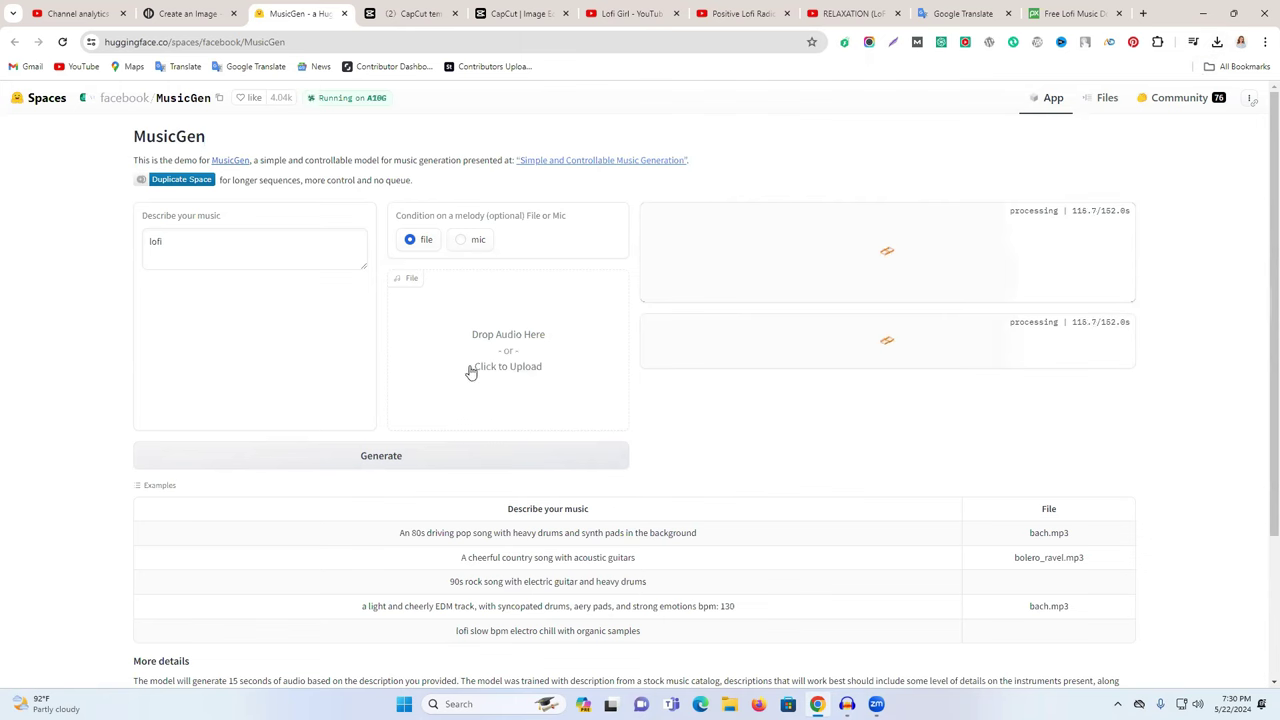
Upload the downloaded Good Night track as the melody file that conditions the music generation.
click(528, 329)
click(137, 145)
click(526, 335)
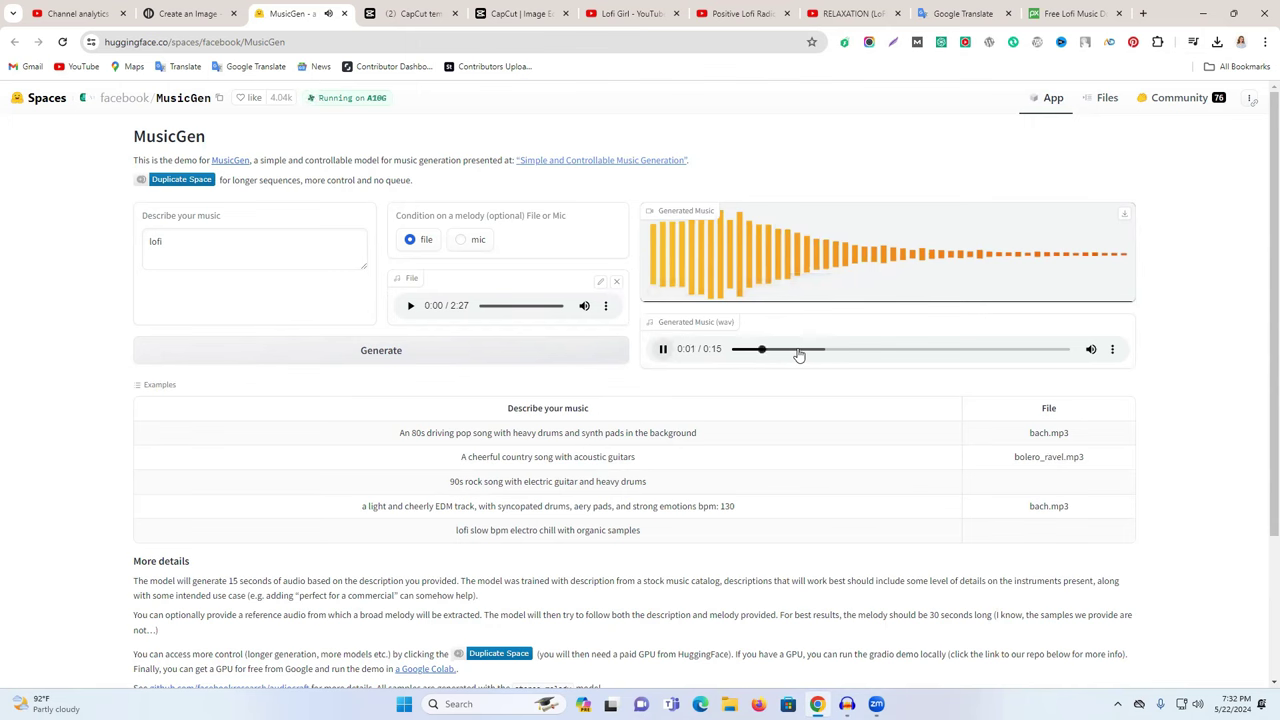
Stop the playback, download the newly generated lofi track and generate another one conditioned on the uploaded melody file.
click(662, 349)
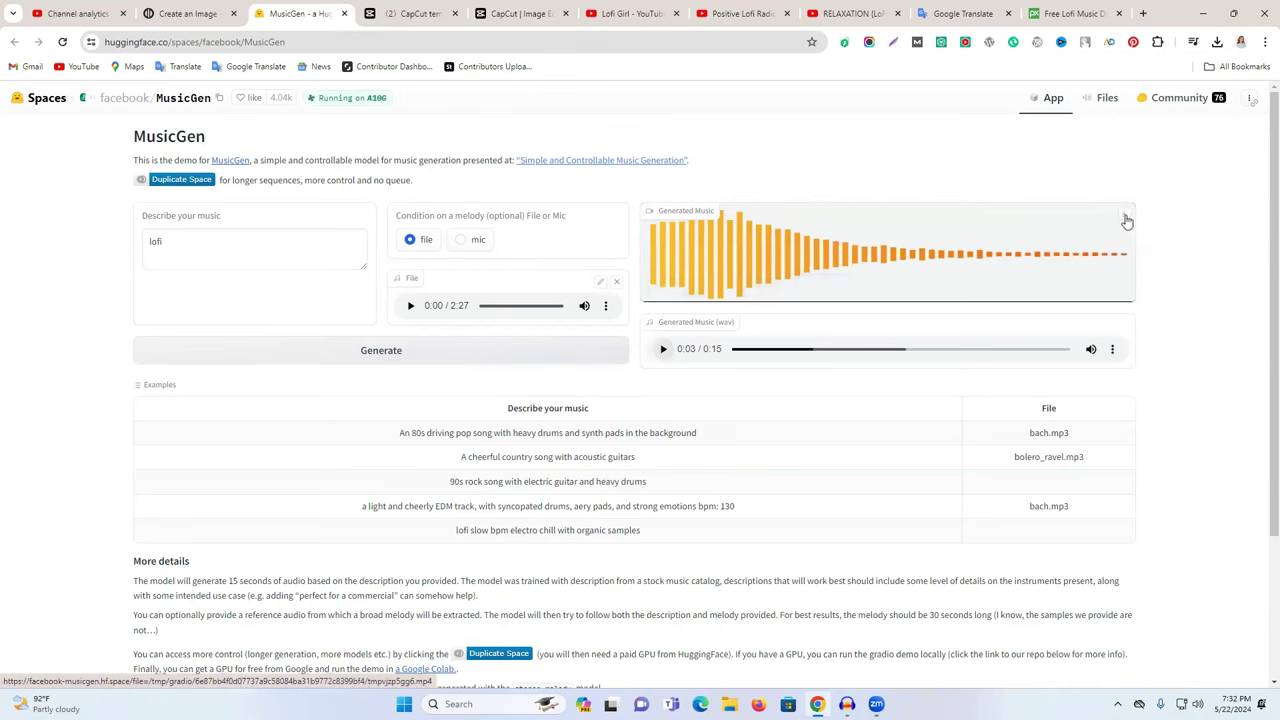
click(1125, 218)
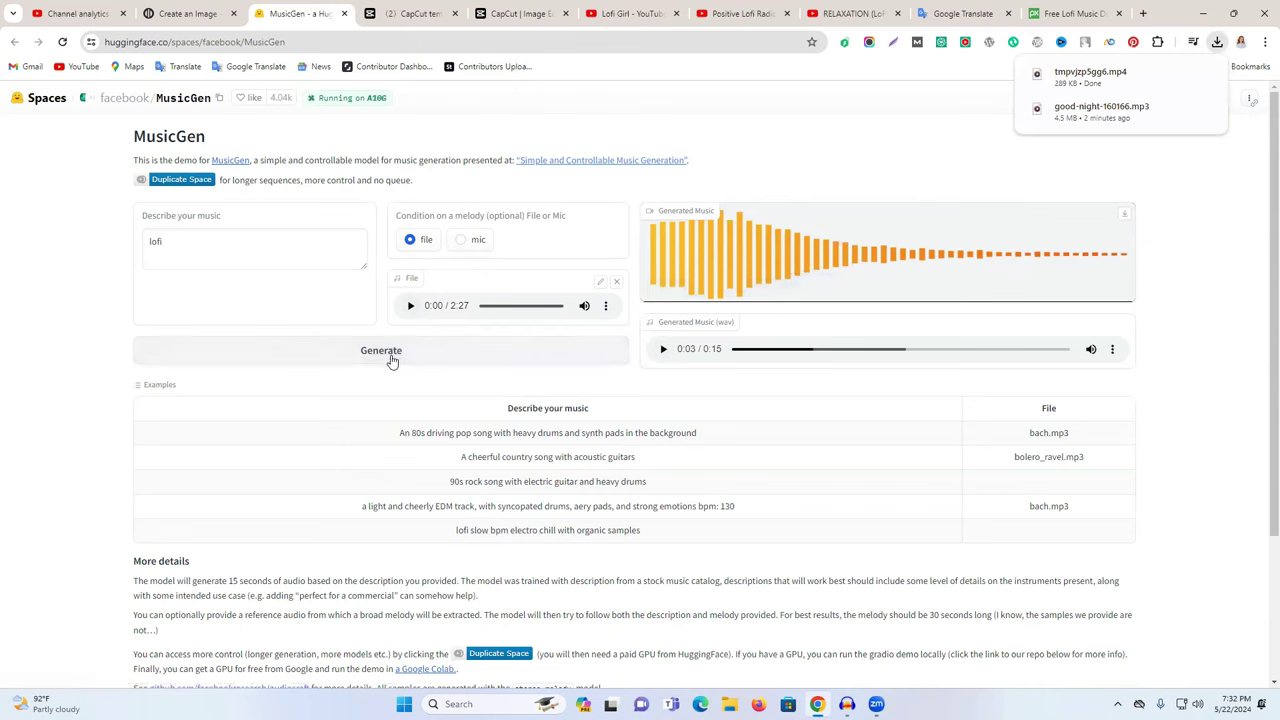
click(389, 358)
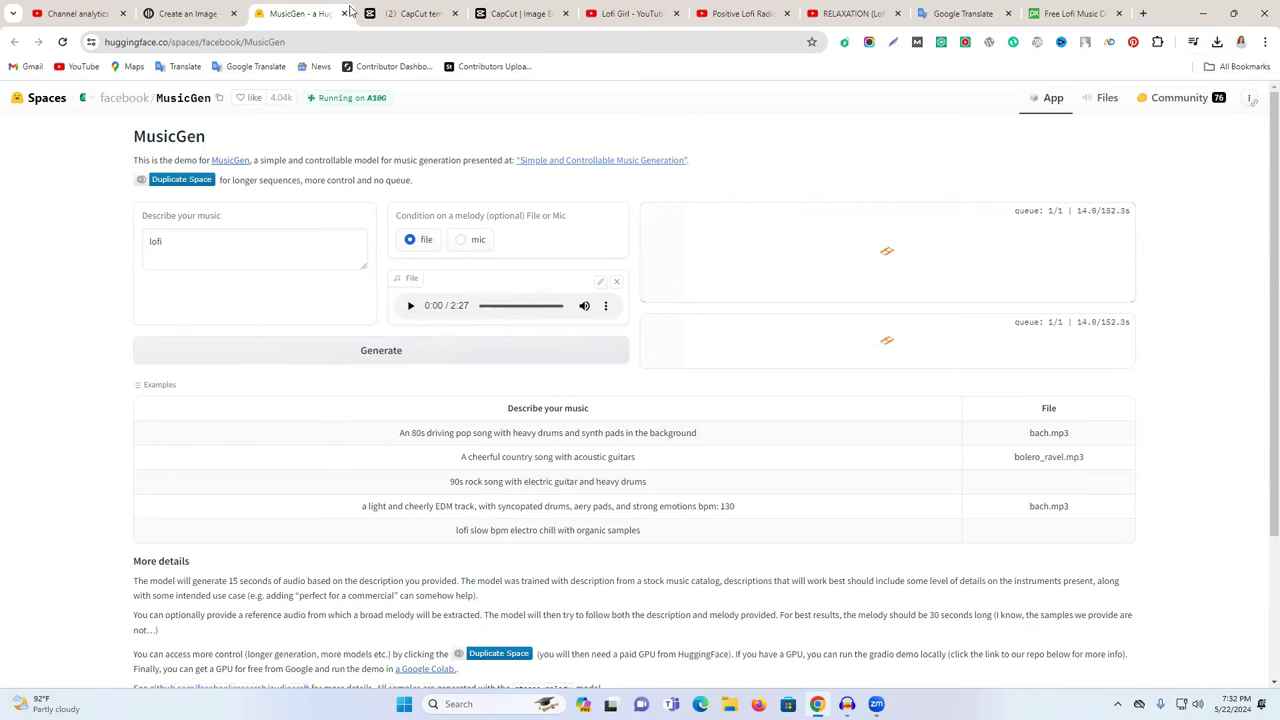
Search Google for "capcut" in a new browser tab.
click(410, 13)
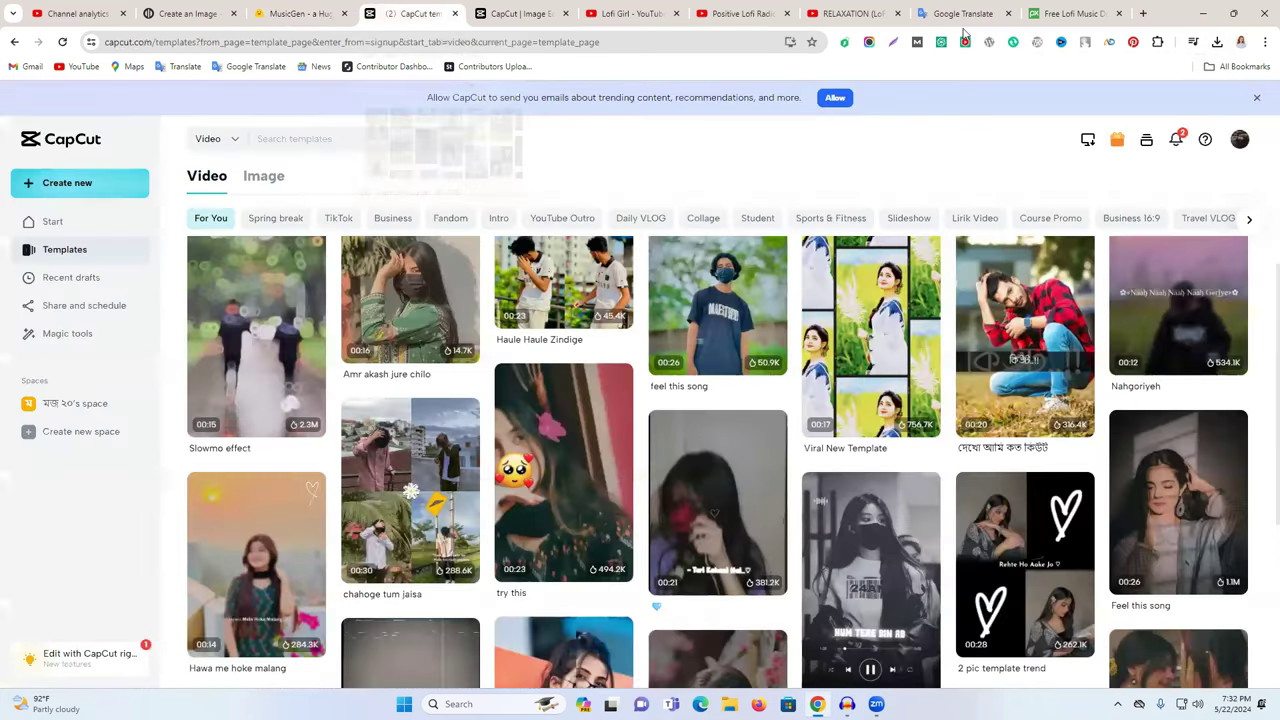
click(1143, 13)
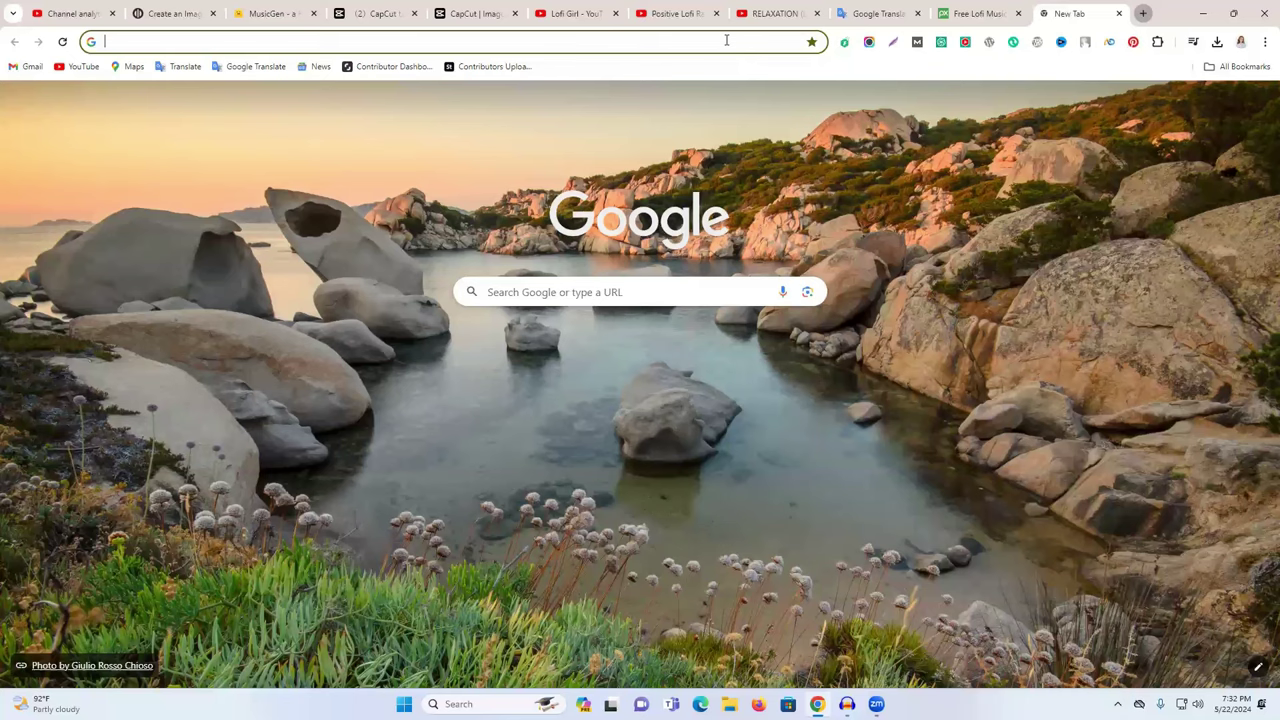
click(726, 40)
text(c)
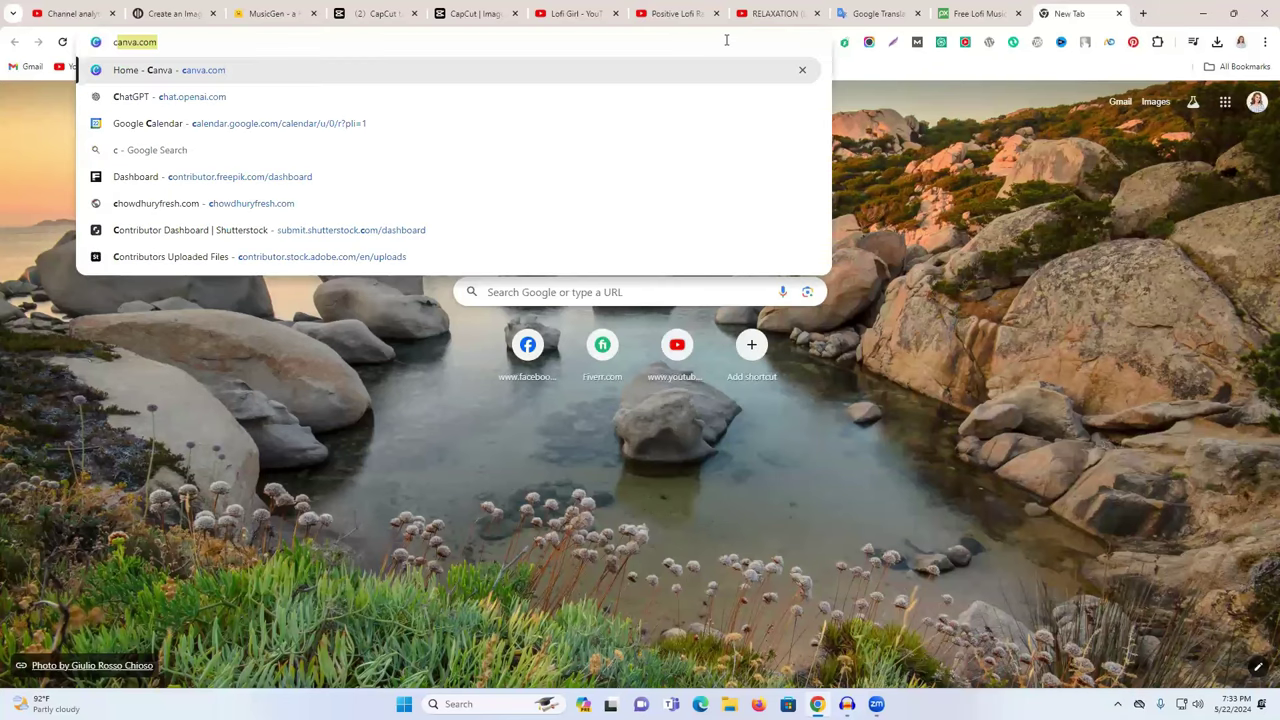
text(ap)
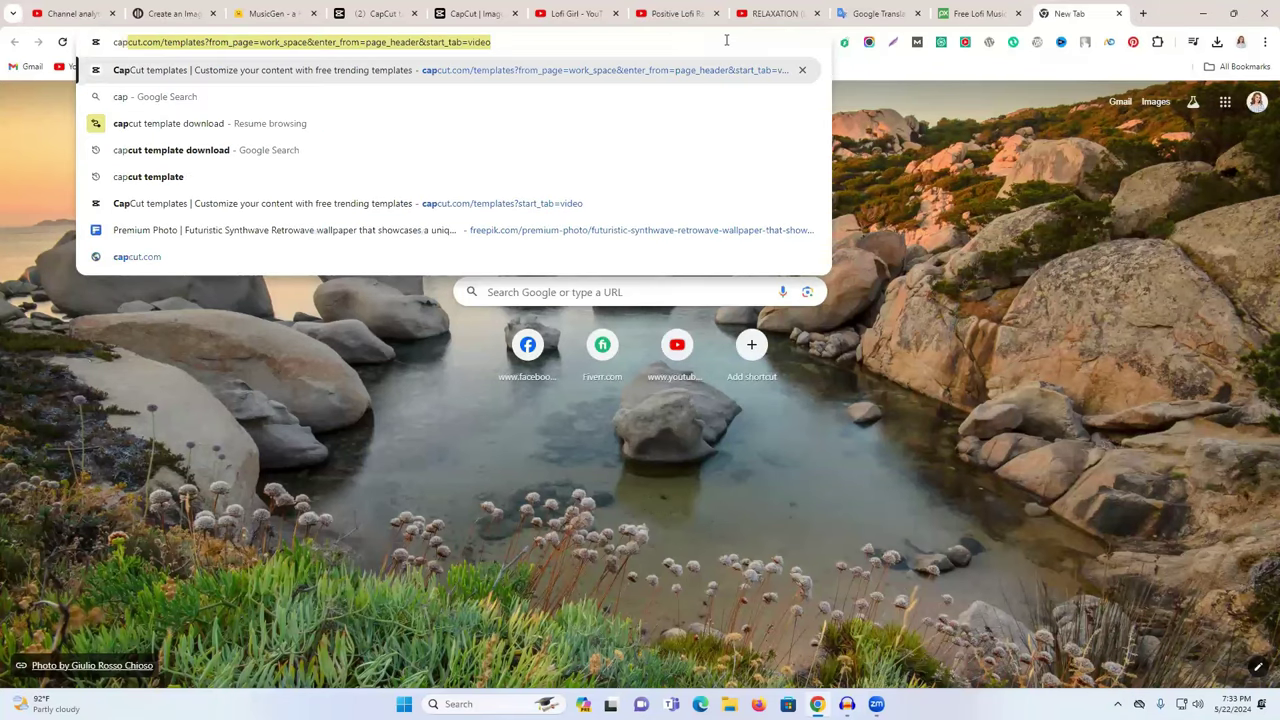
text(cut)
key(Return)
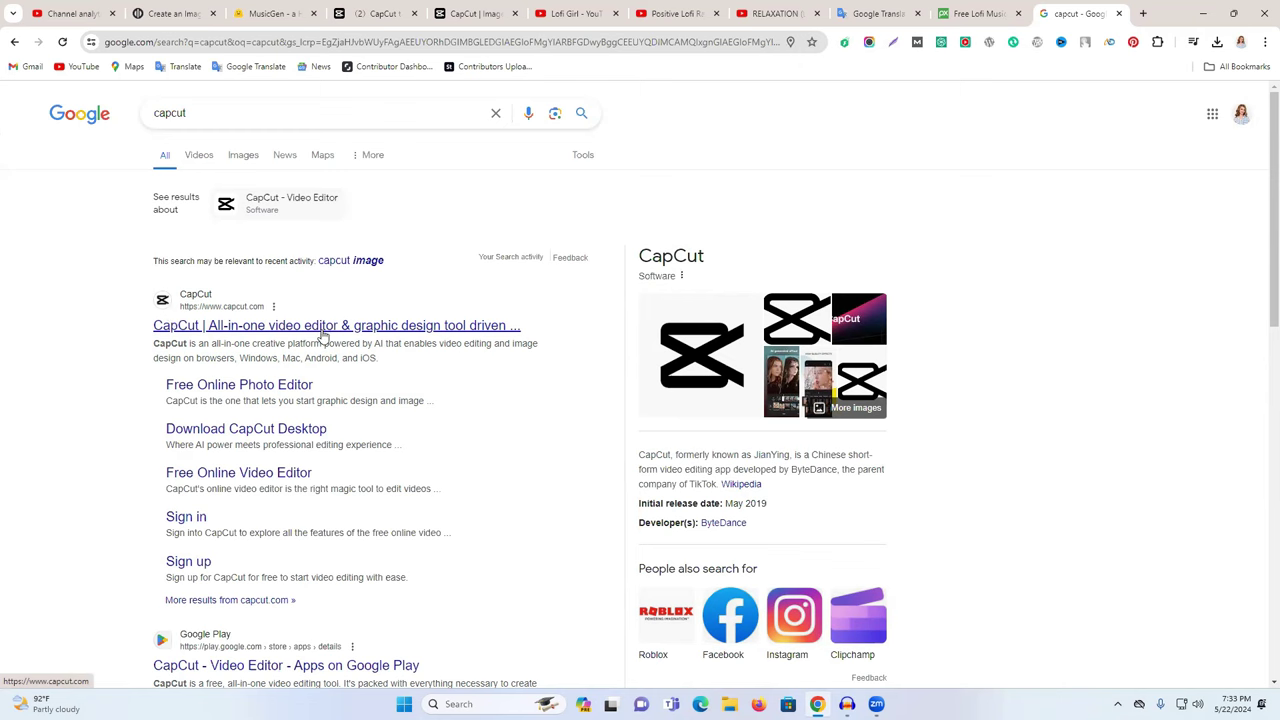
Open the official CapCut website from the search results.
click(224, 118)
click(875, 187)
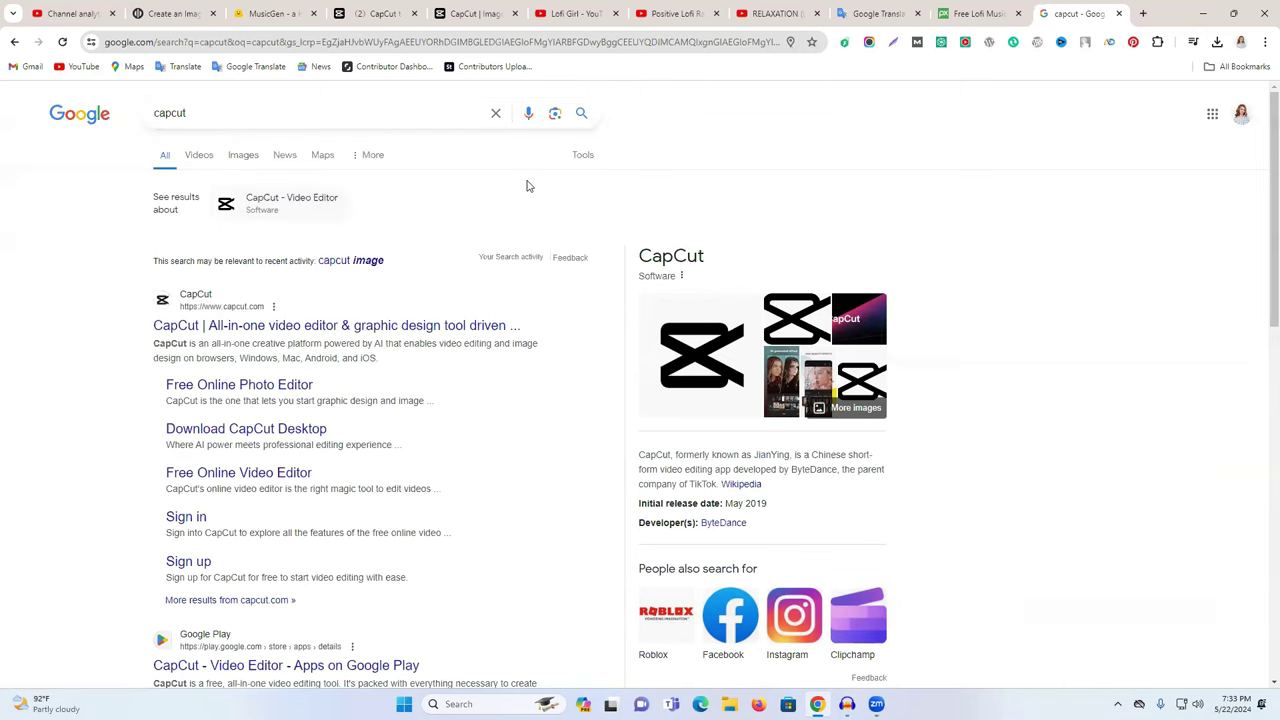
double_click(399, 118)
click(690, 147)
click(215, 330)
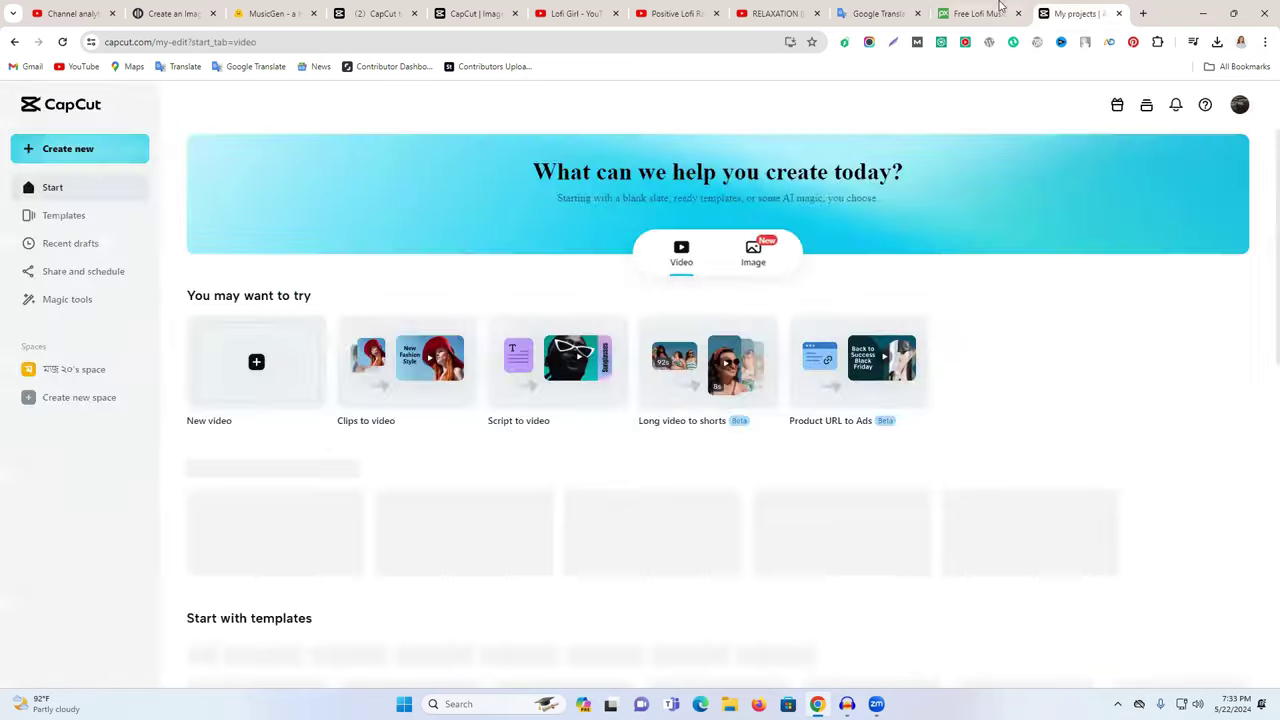
Start a new blank video project in CapCut and close the Pixabay tab and the two older CapCut tabs.
click(1005, 14)
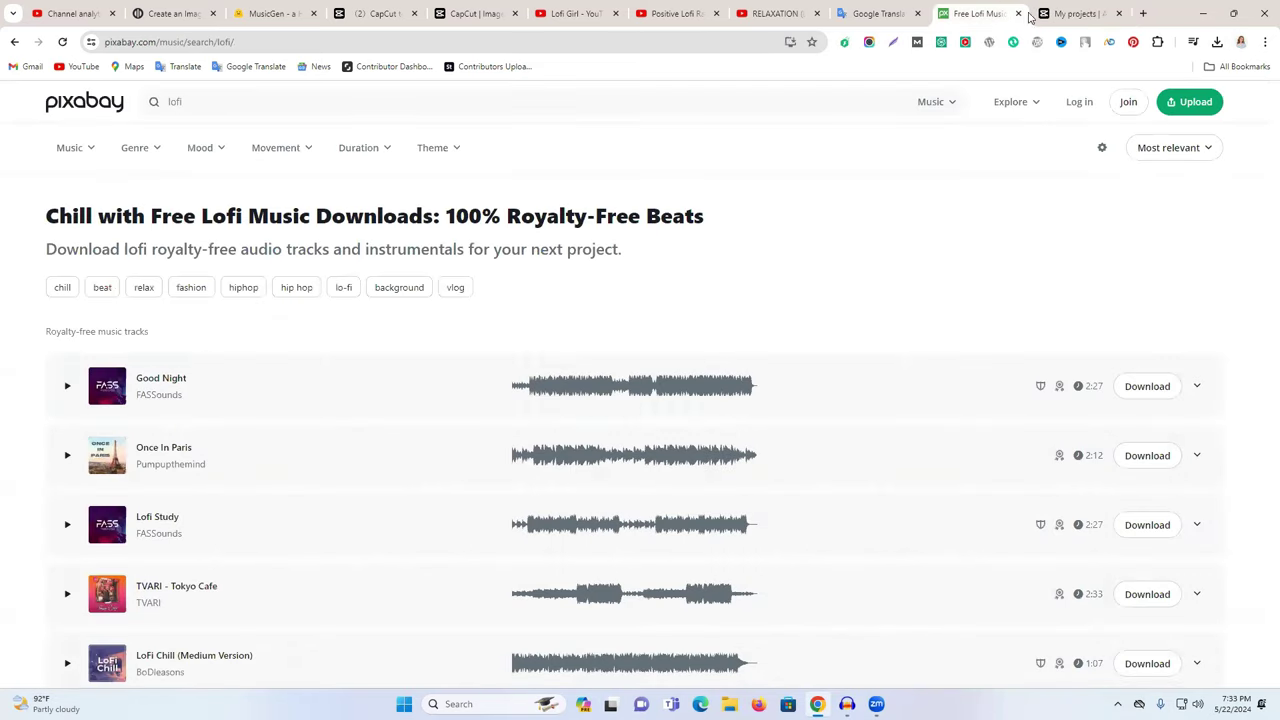
click(1019, 14)
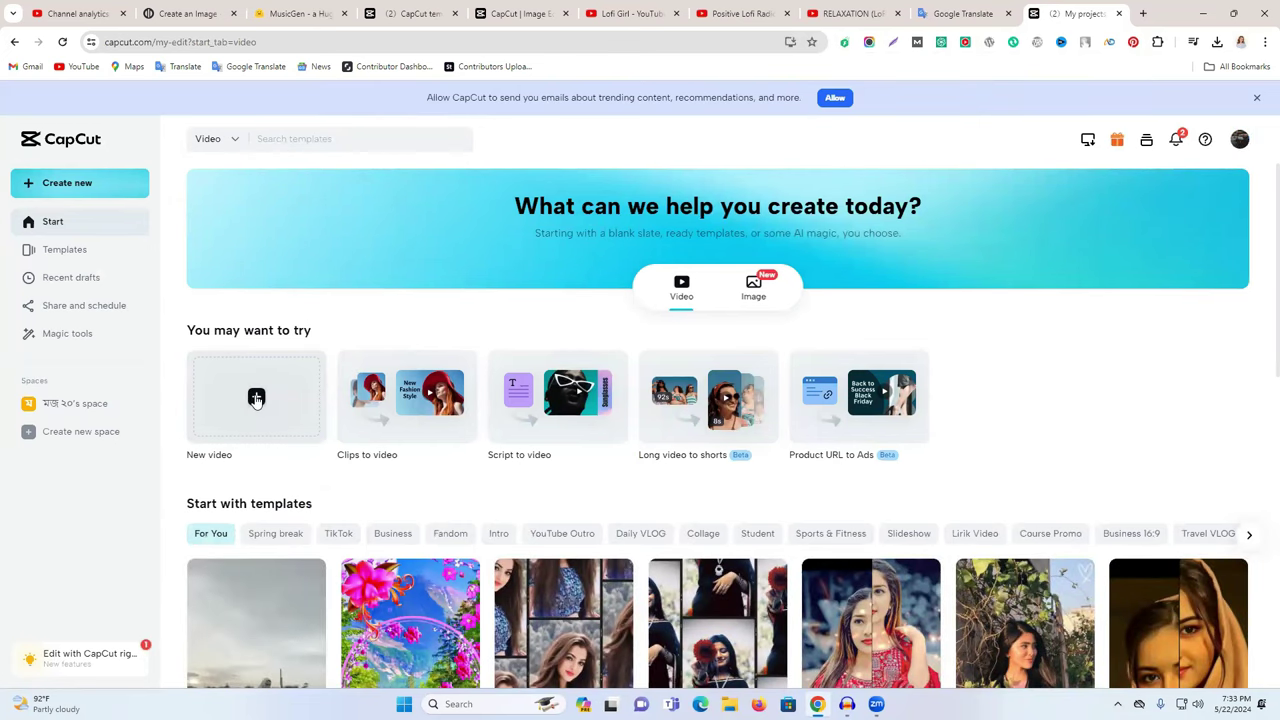
click(256, 398)
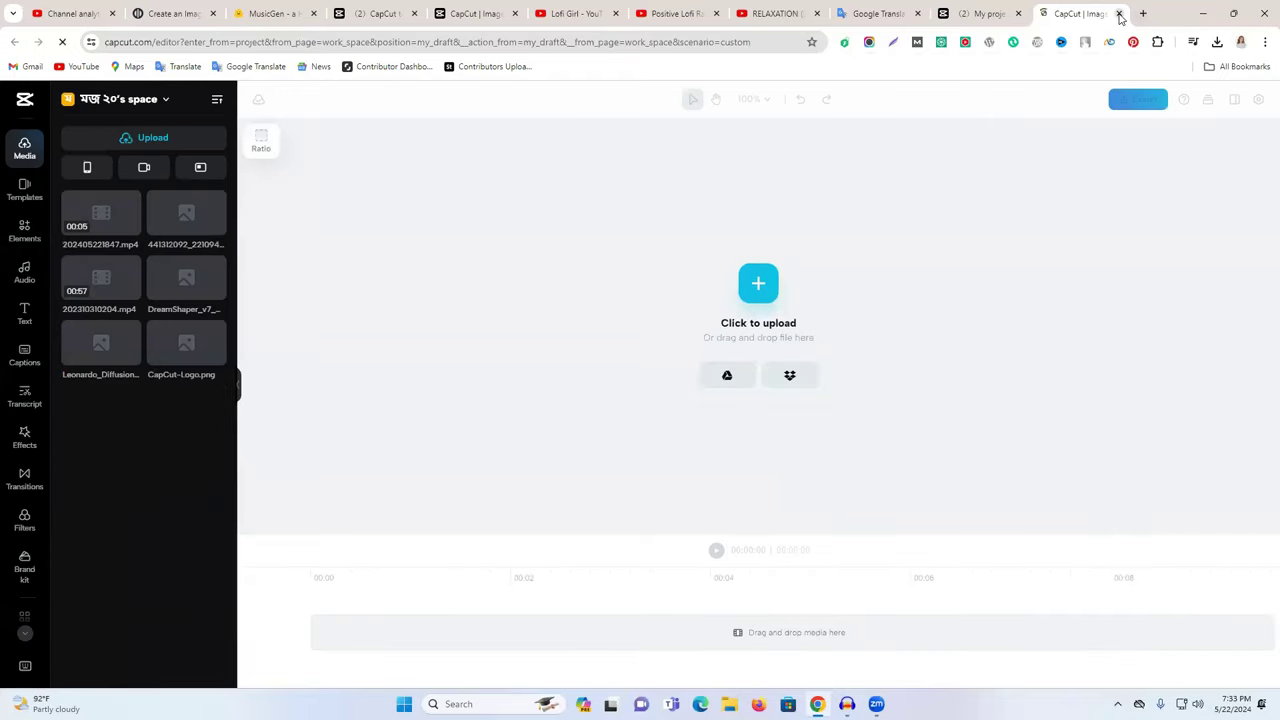
click(514, 14)
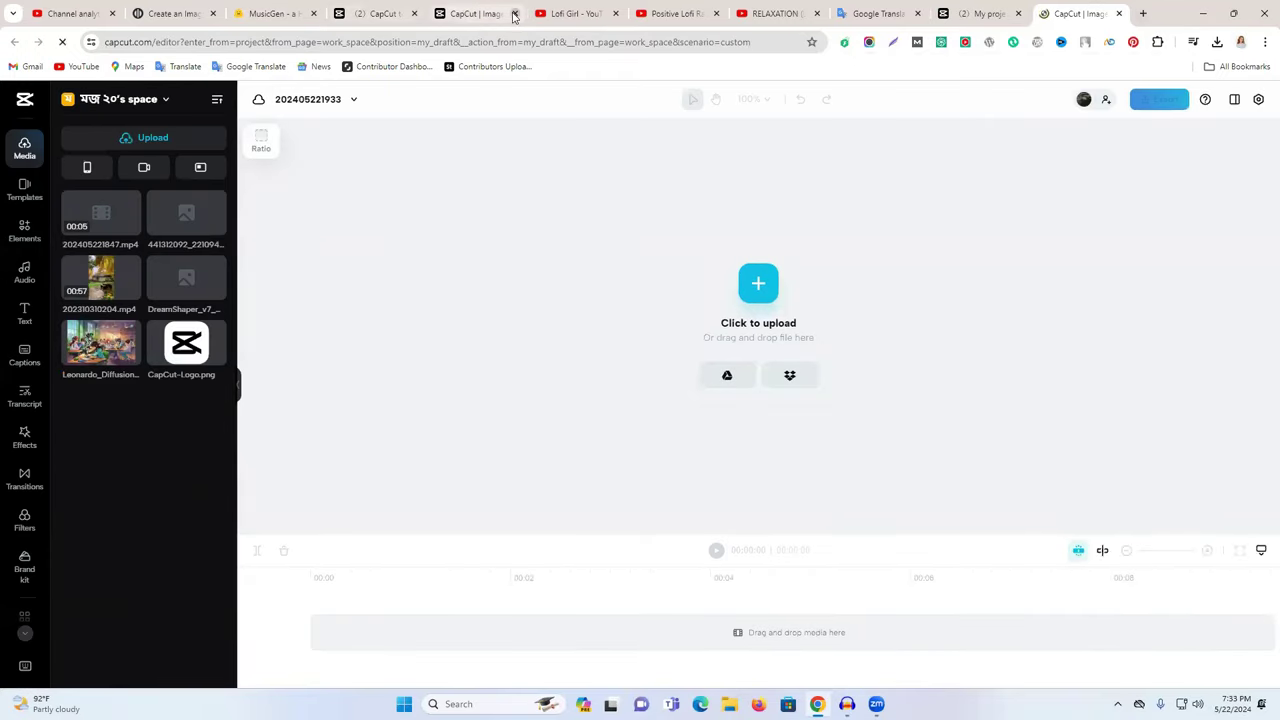
click(414, 14)
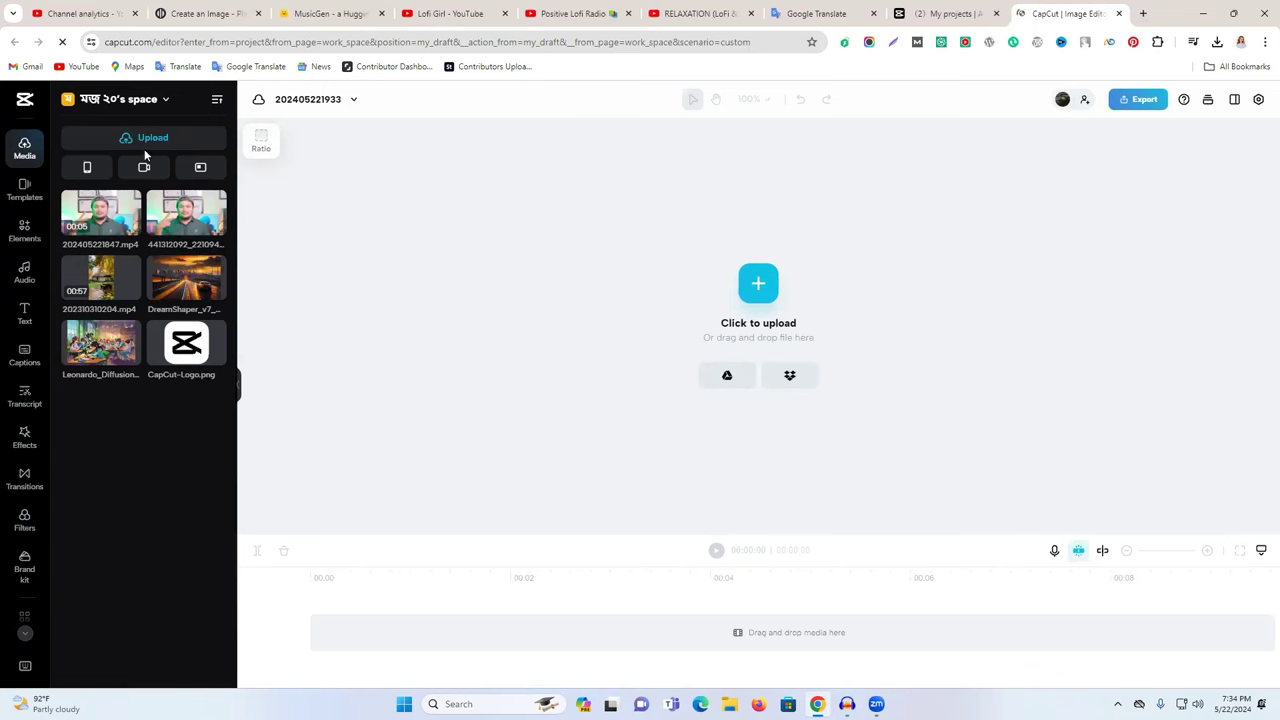
Upload the image of the girl working at a computer desk from the Downloads folder into the project.
mouse_move(145, 149)
click(131, 177)
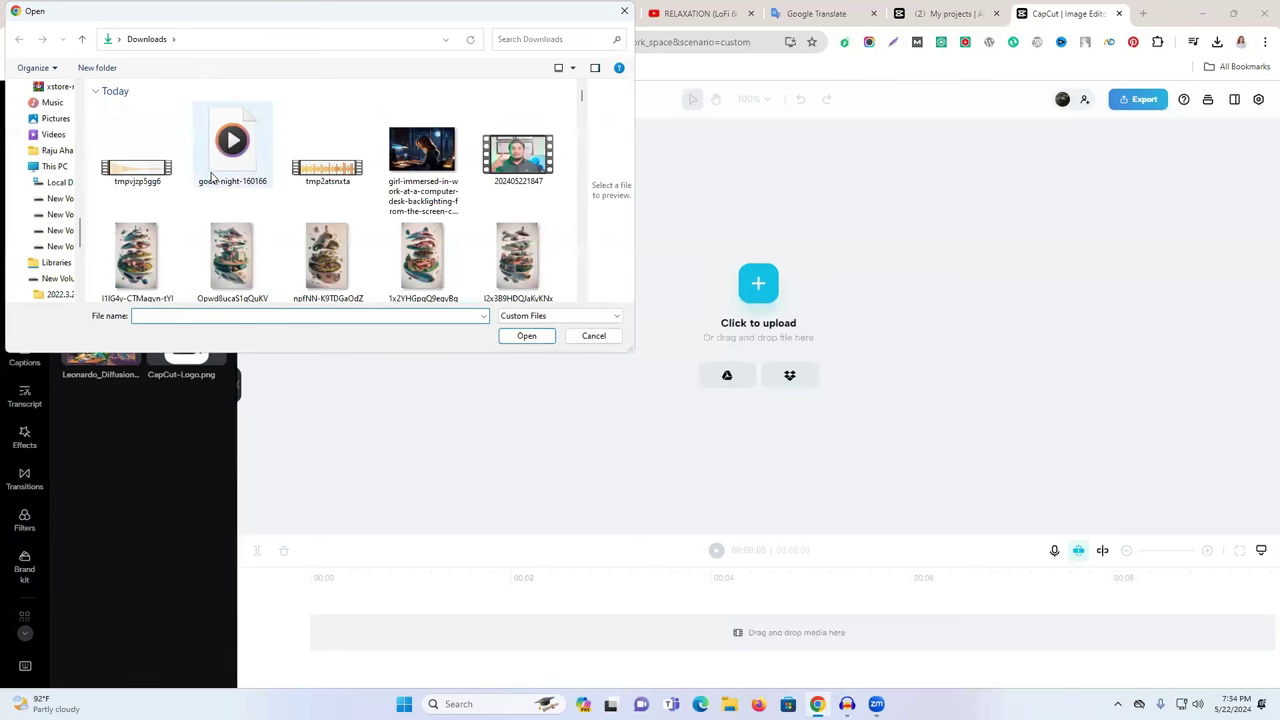
click(420, 165)
click(527, 335)
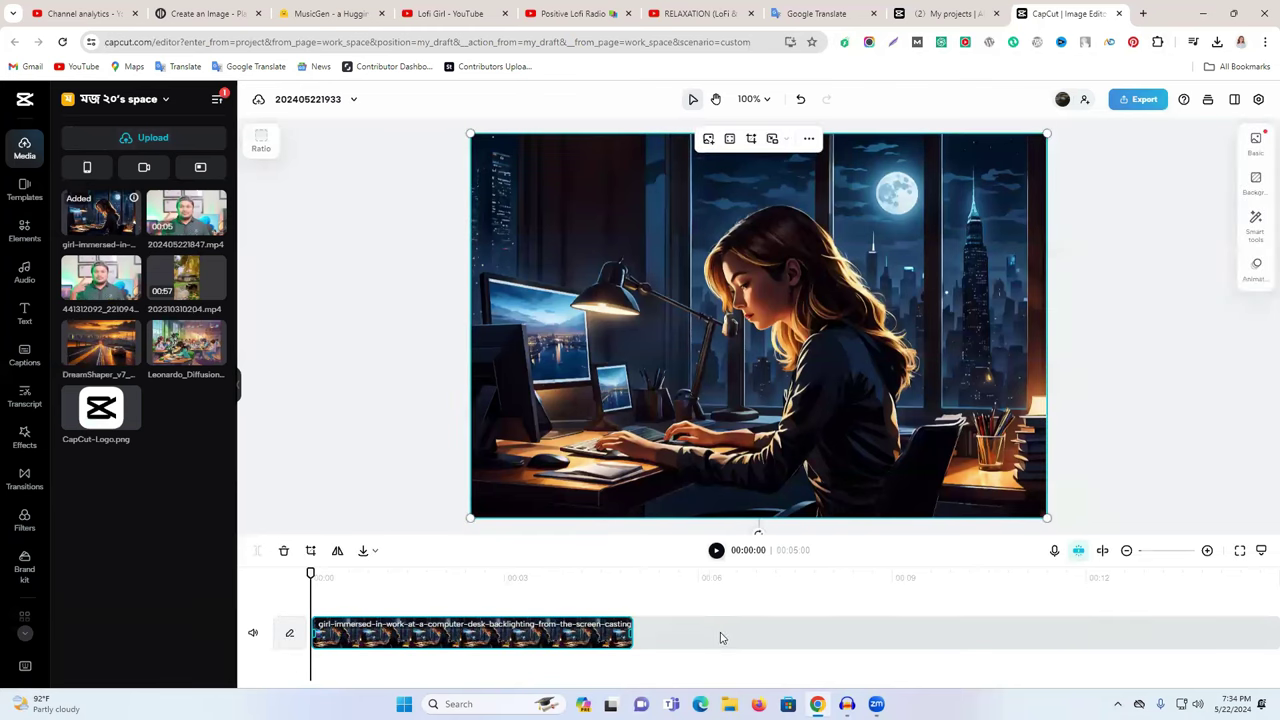
click(751, 139)
click(856, 550)
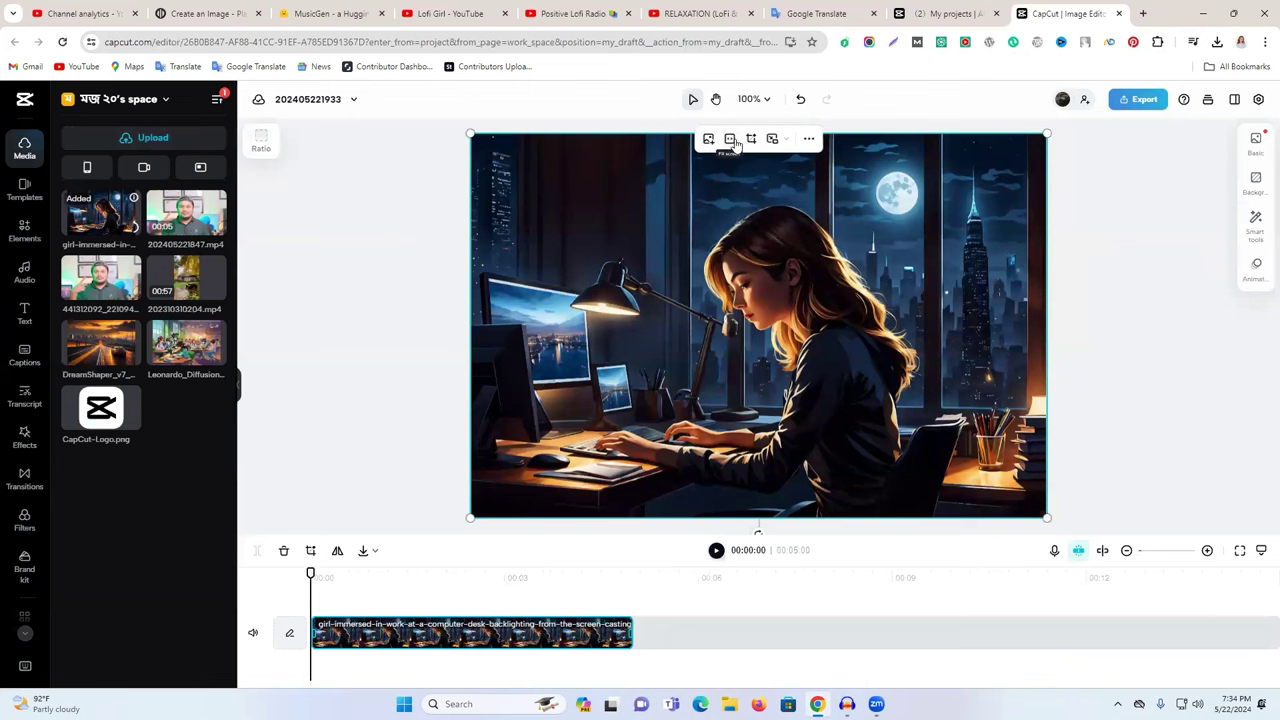
click(1066, 270)
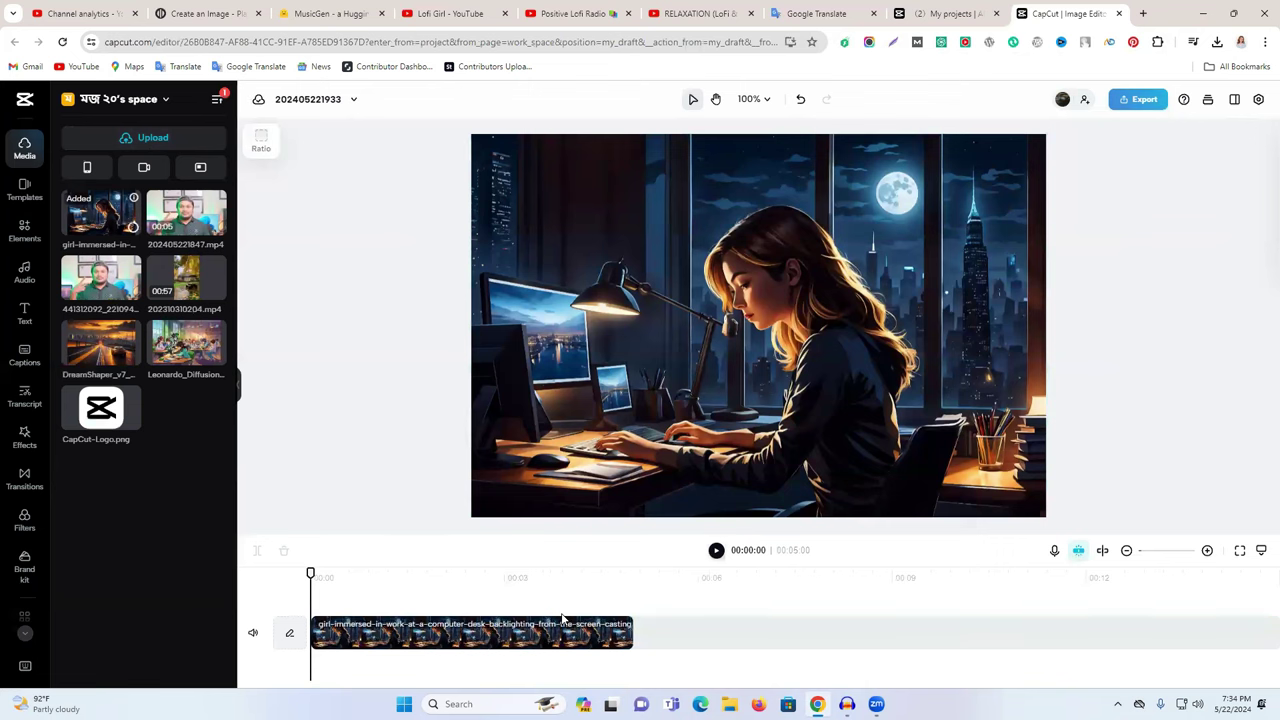
click(131, 141)
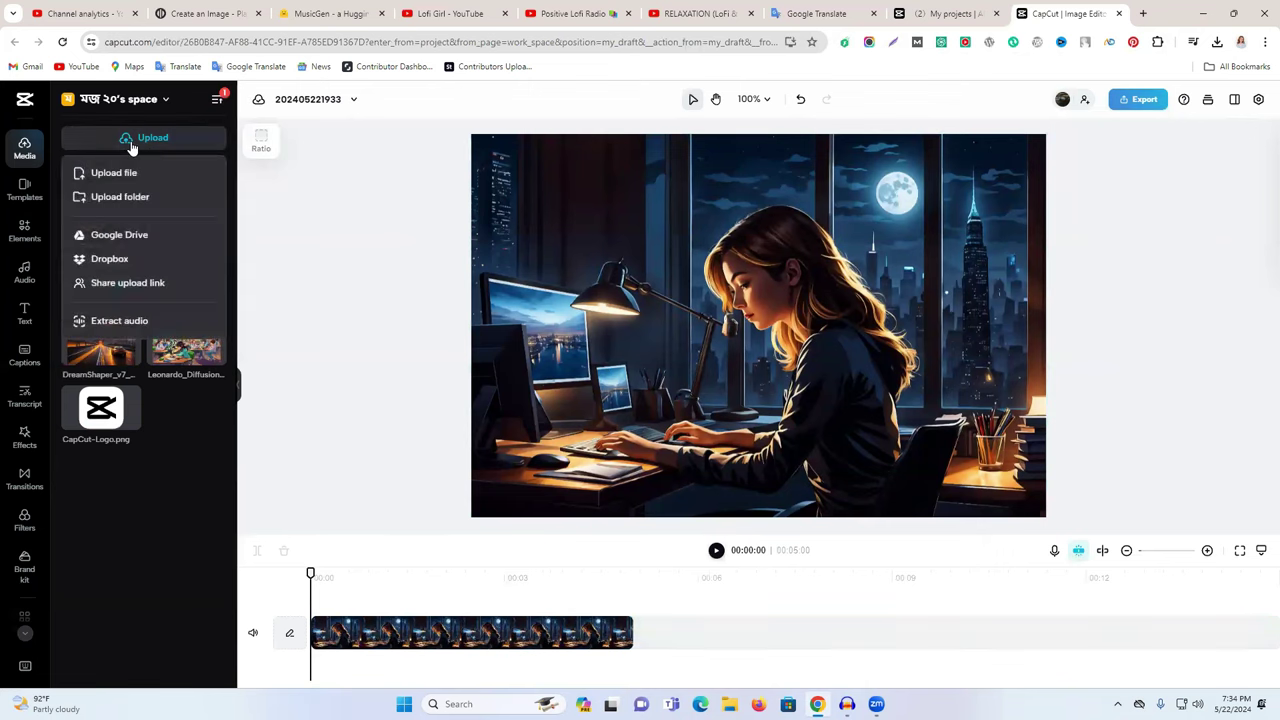
click(333, 208)
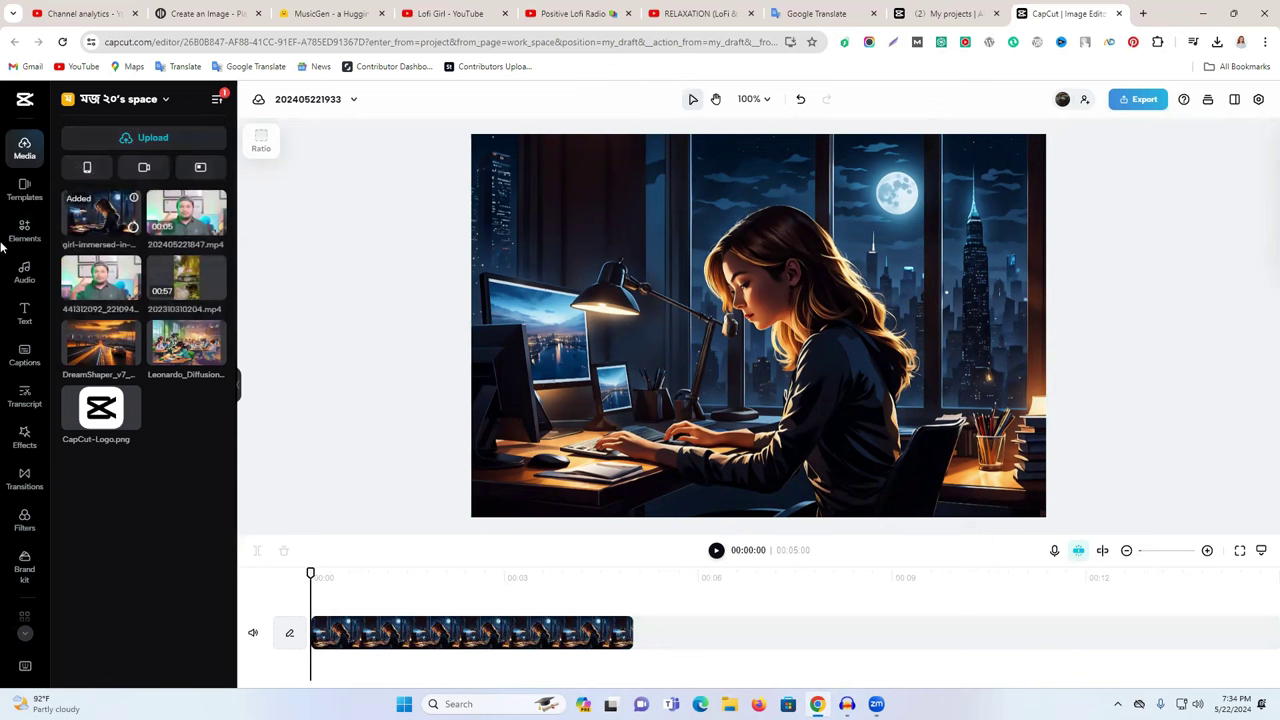
Look through the video effect categories, from Retro and Nature to Star and D3D, for an effect for the night image.
click(22, 442)
scroll(124, 450, down, 4)
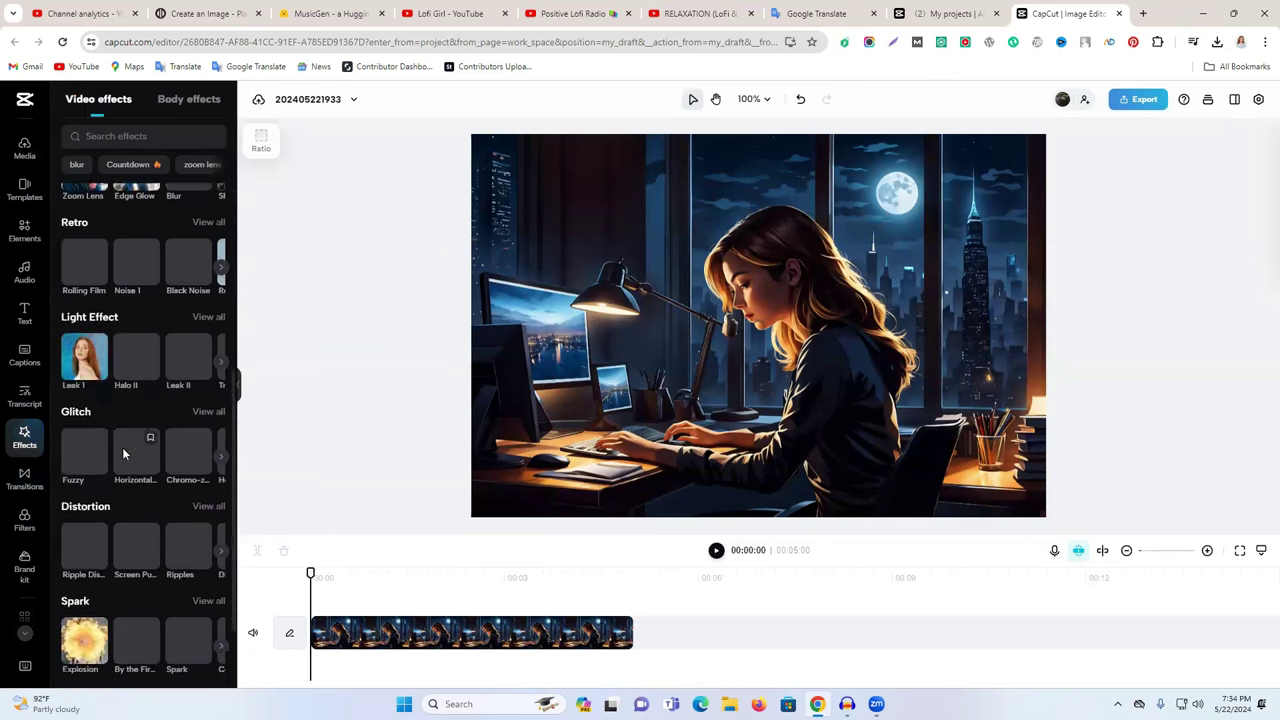
scroll(124, 447, down, 5)
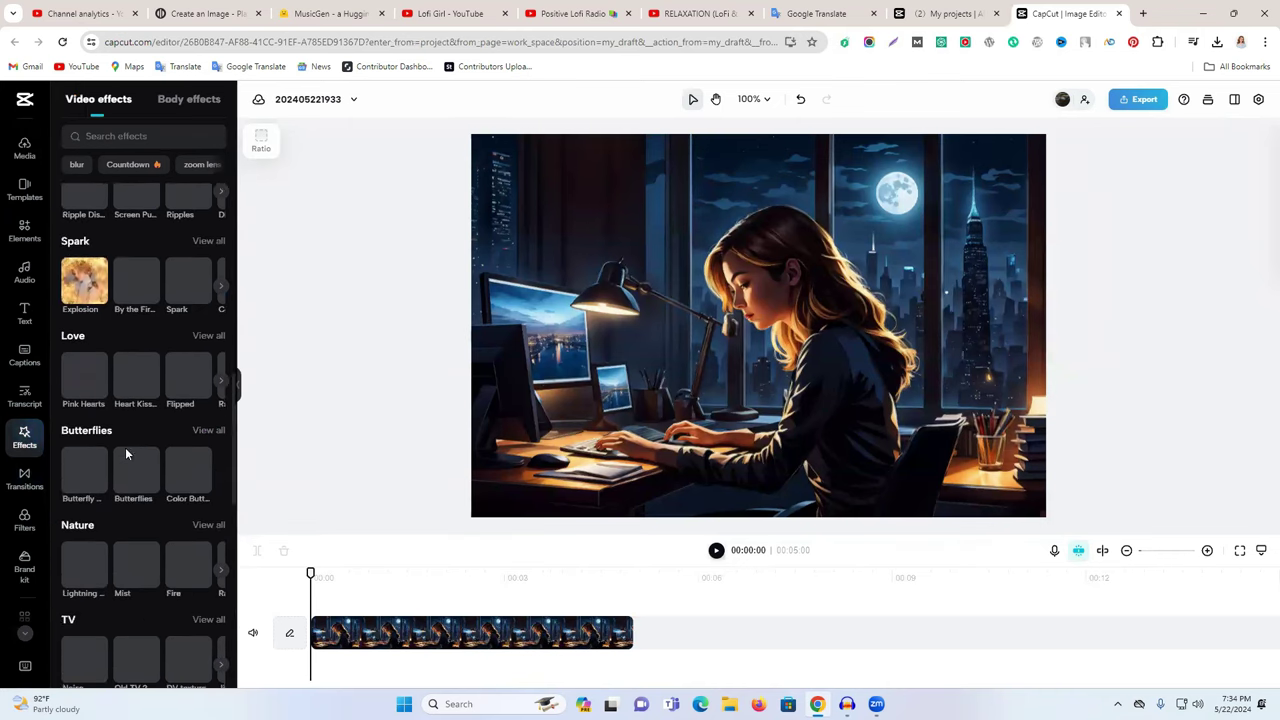
click(868, 386)
mouse_move(882, 363)
mouse_down()
mouse_move(768, 360)
mouse_move(861, 362)
mouse_up()
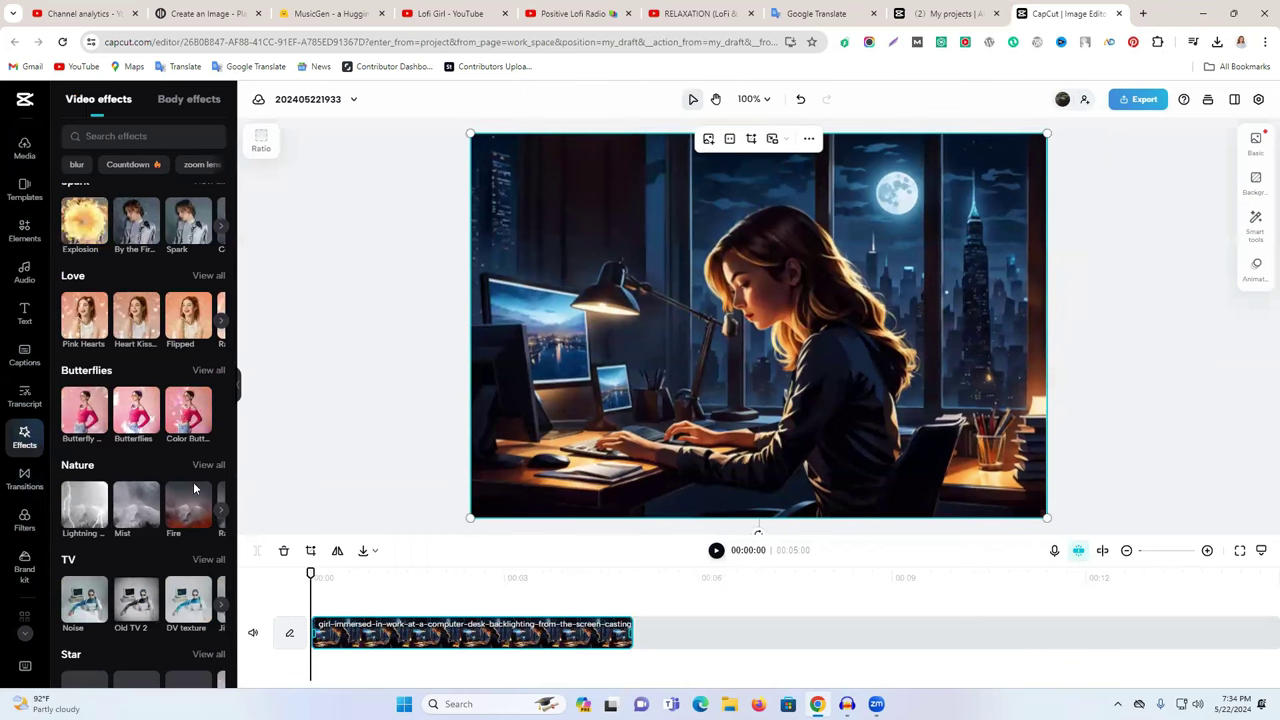
scroll(170, 493, down, 2)
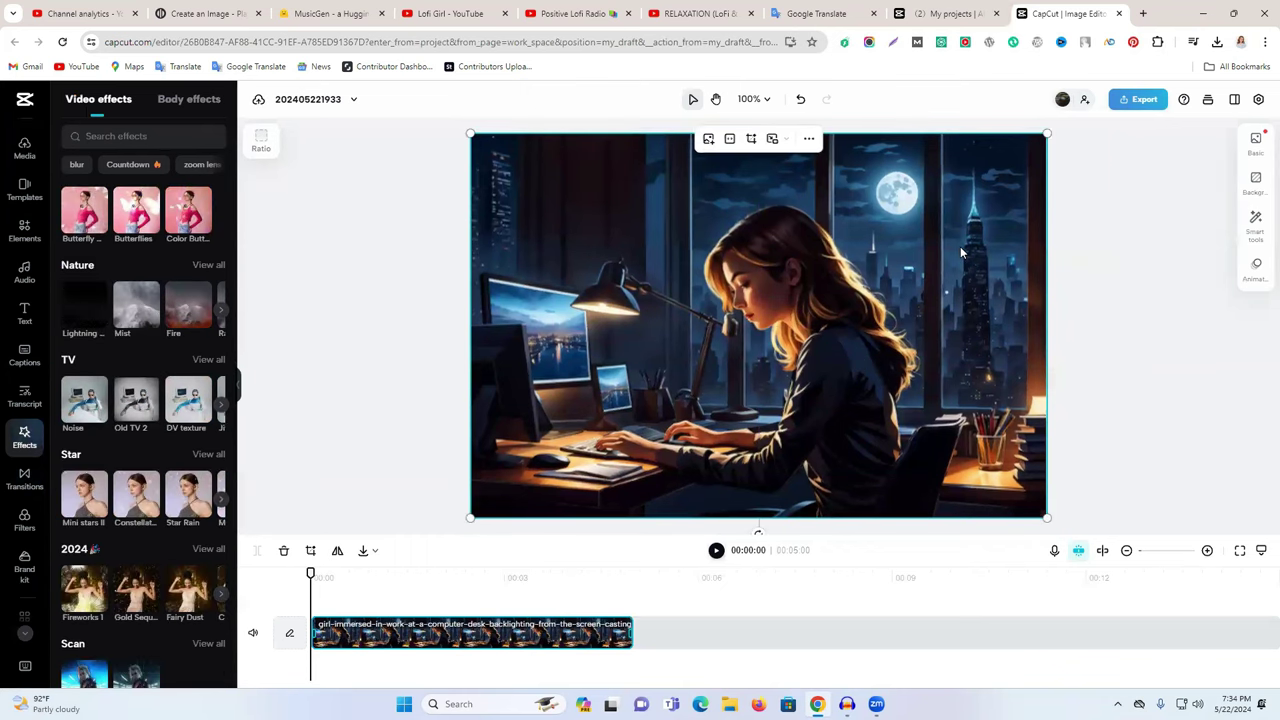
scroll(150, 550, down, 3)
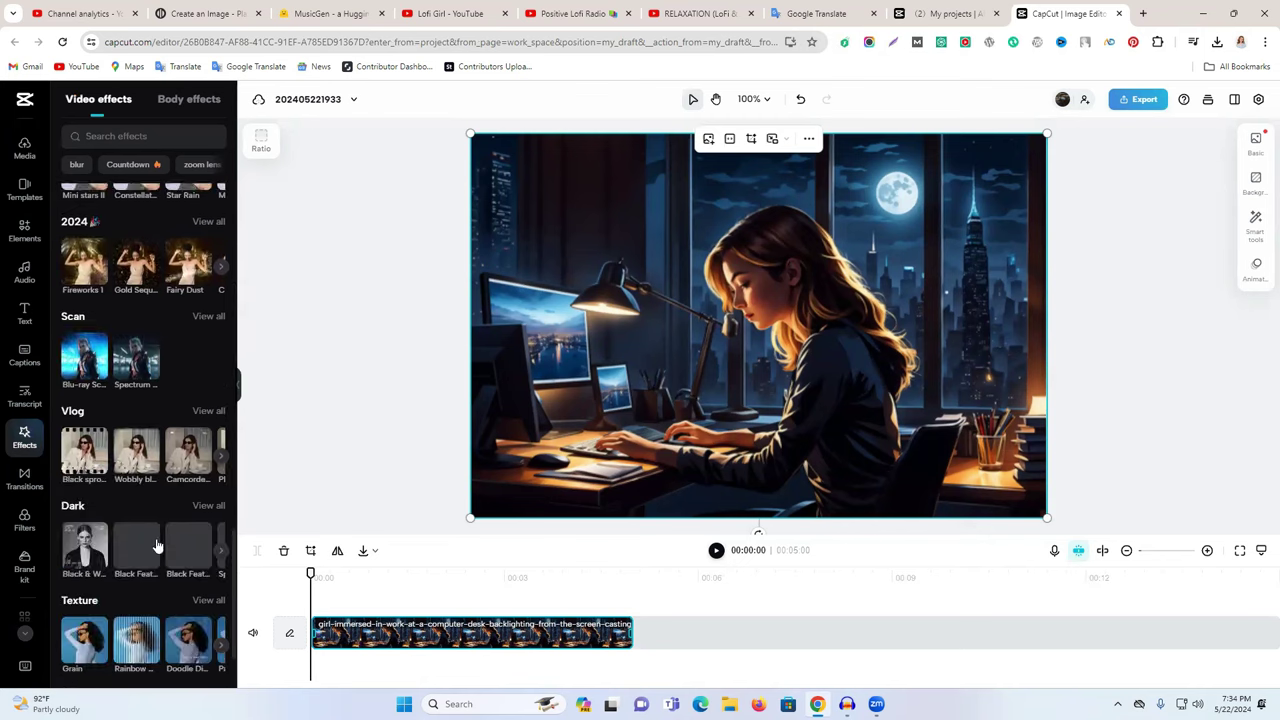
scroll(160, 550, down, 2)
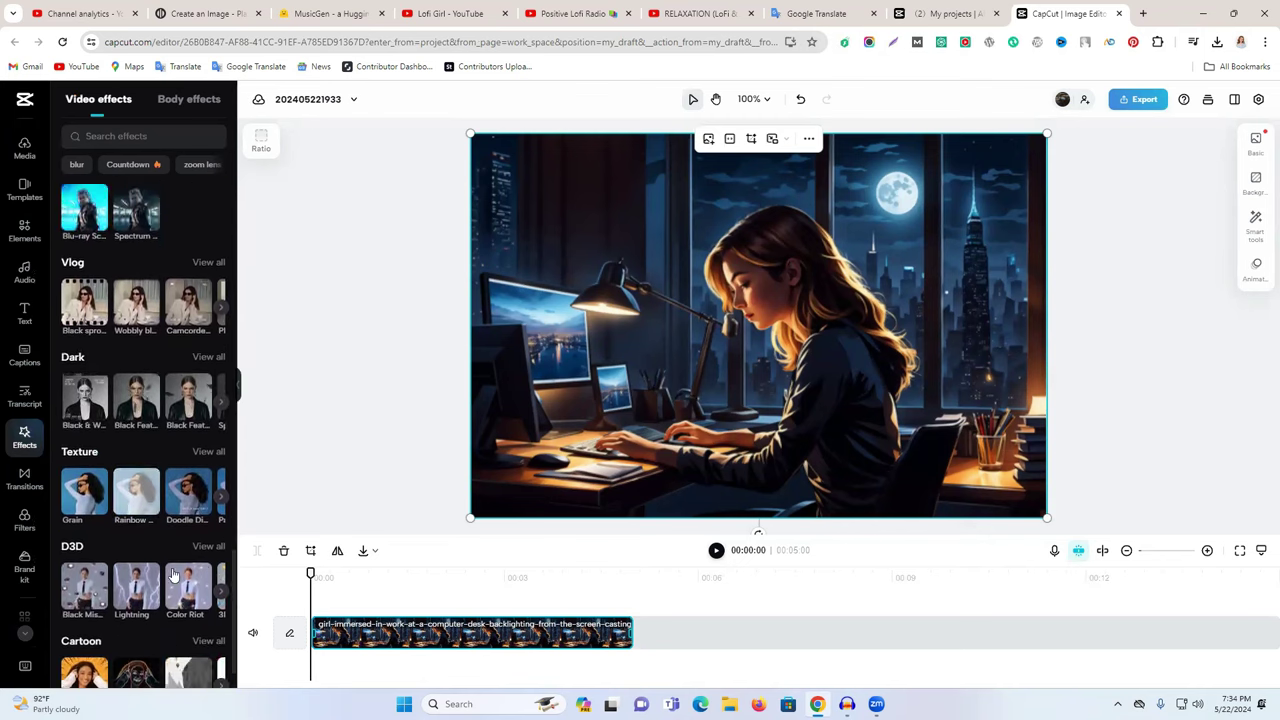
scroll(176, 401, up, 3)
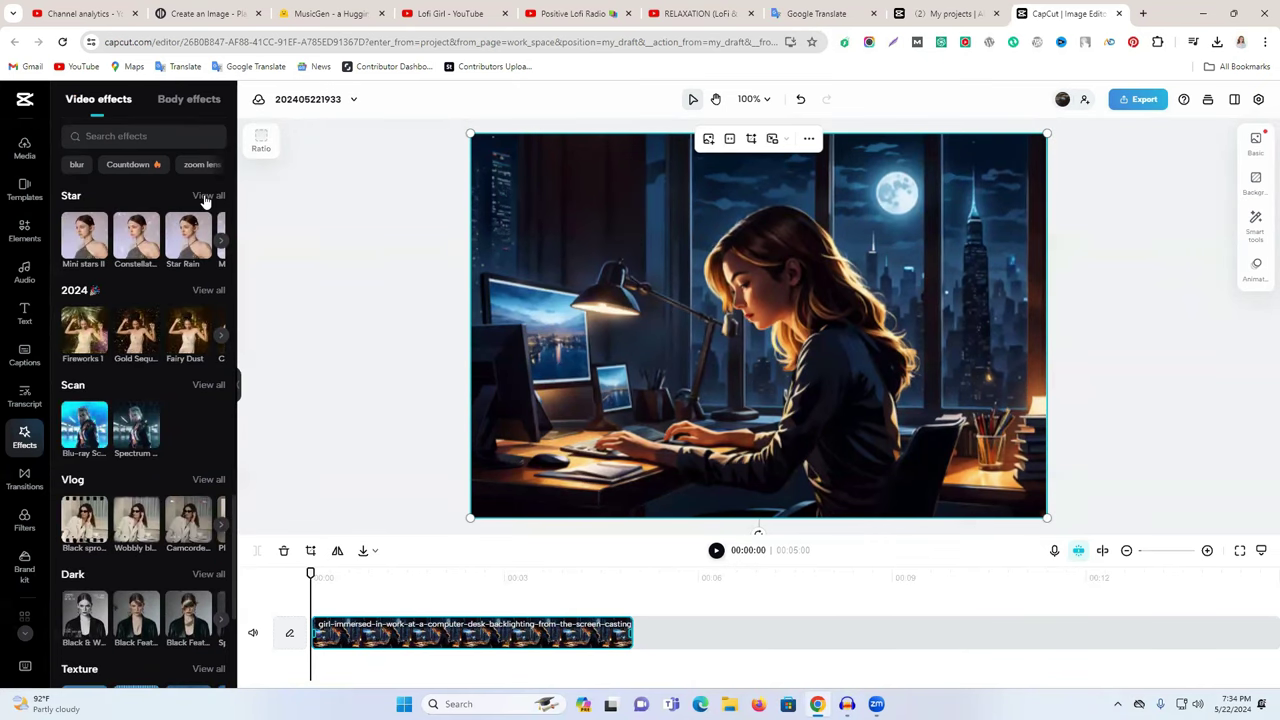
Add the Star Rain effect from the full Star category above the image clip on the timeline and play the preview.
click(219, 243)
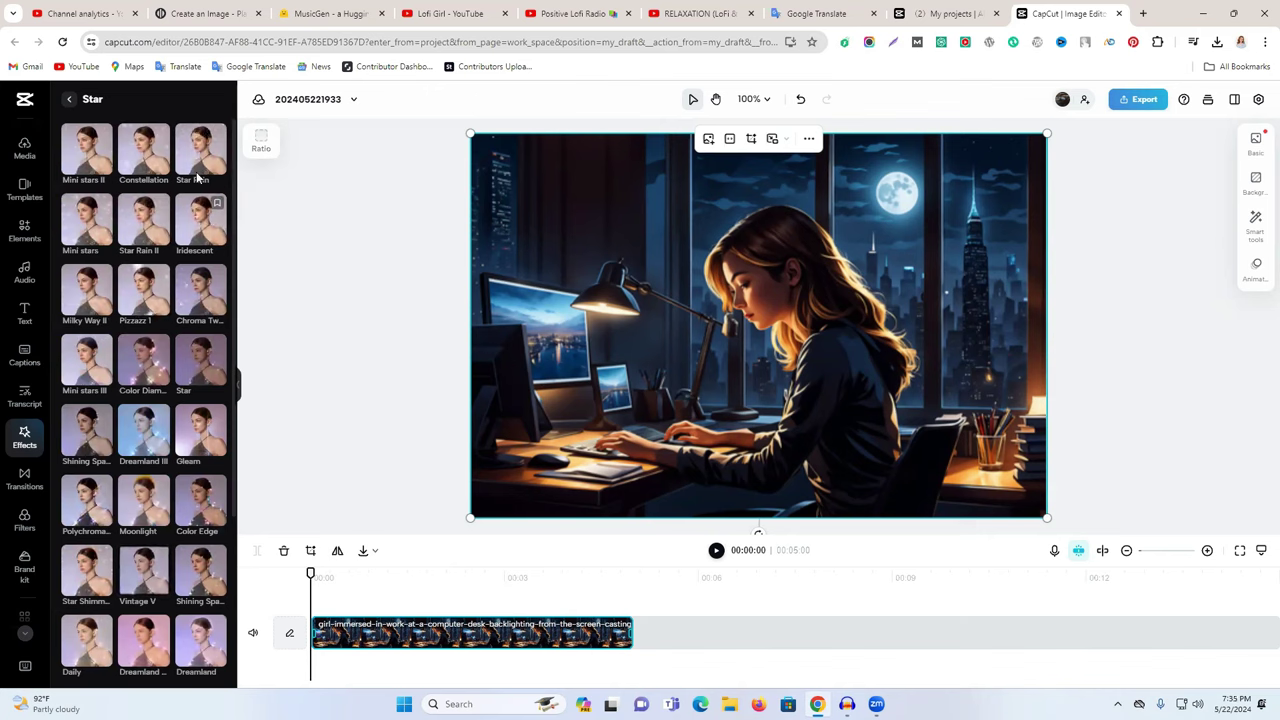
drag(197, 177, 310, 590)
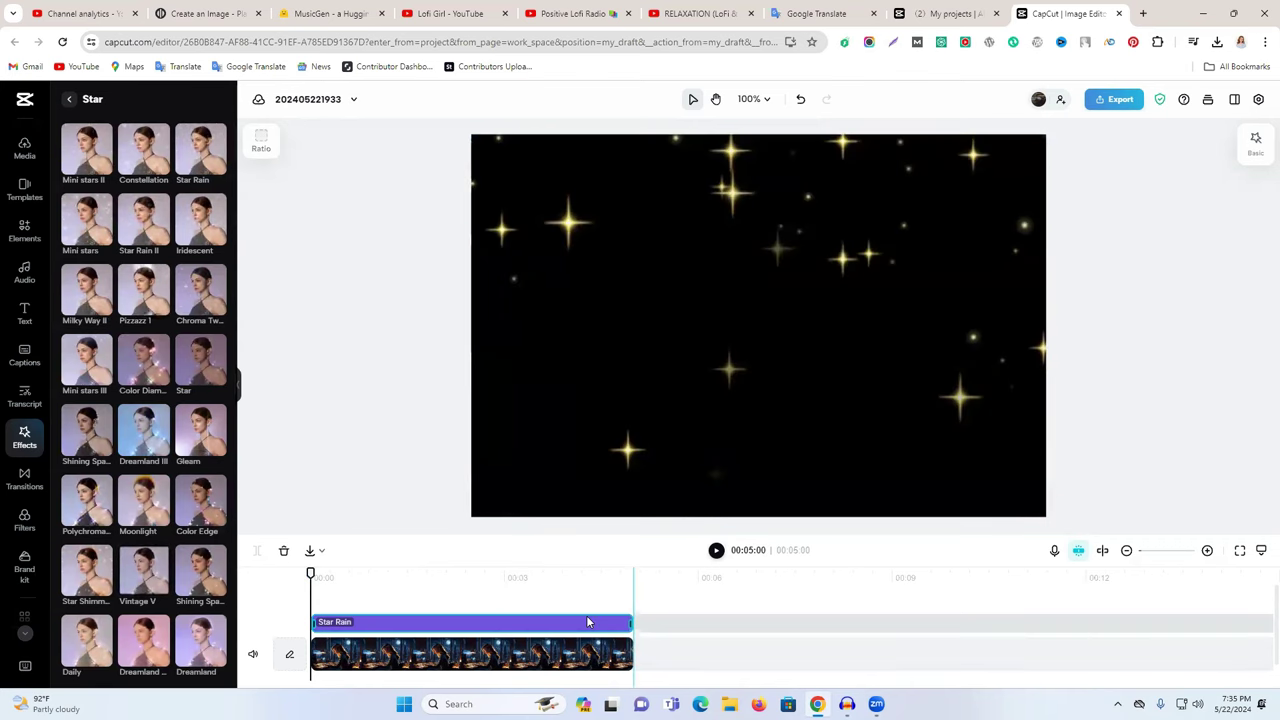
click(714, 553)
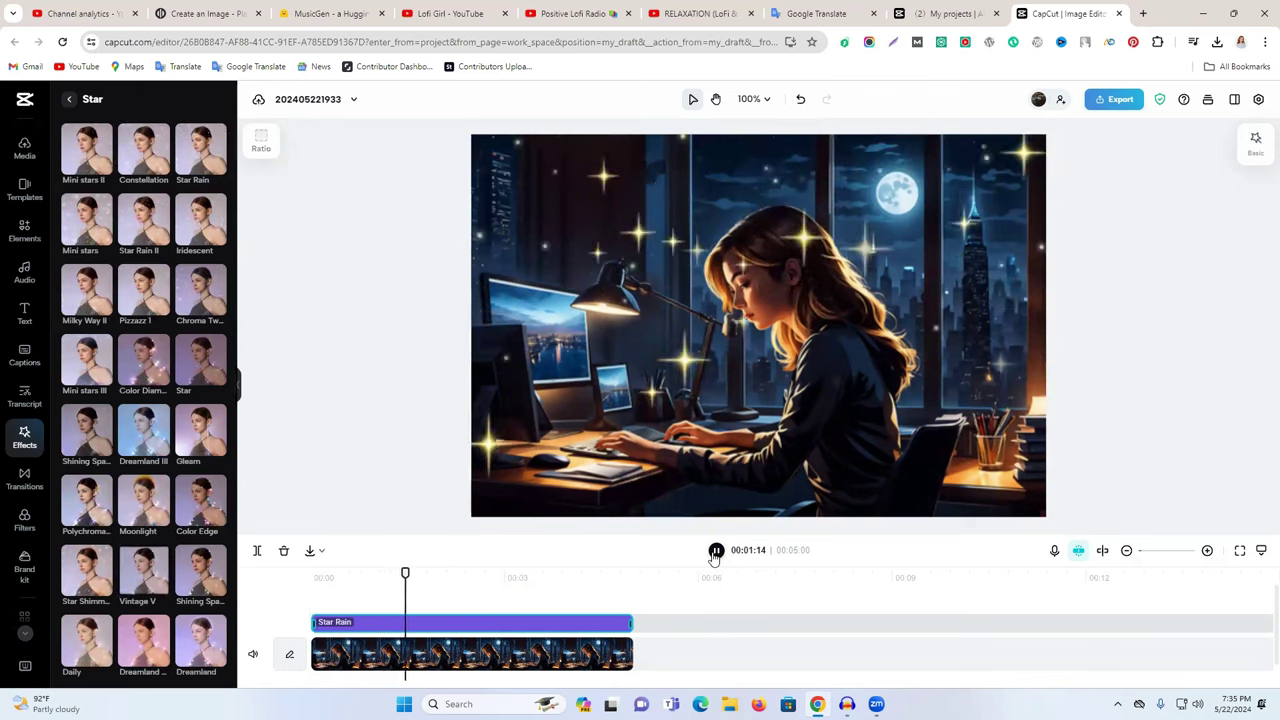